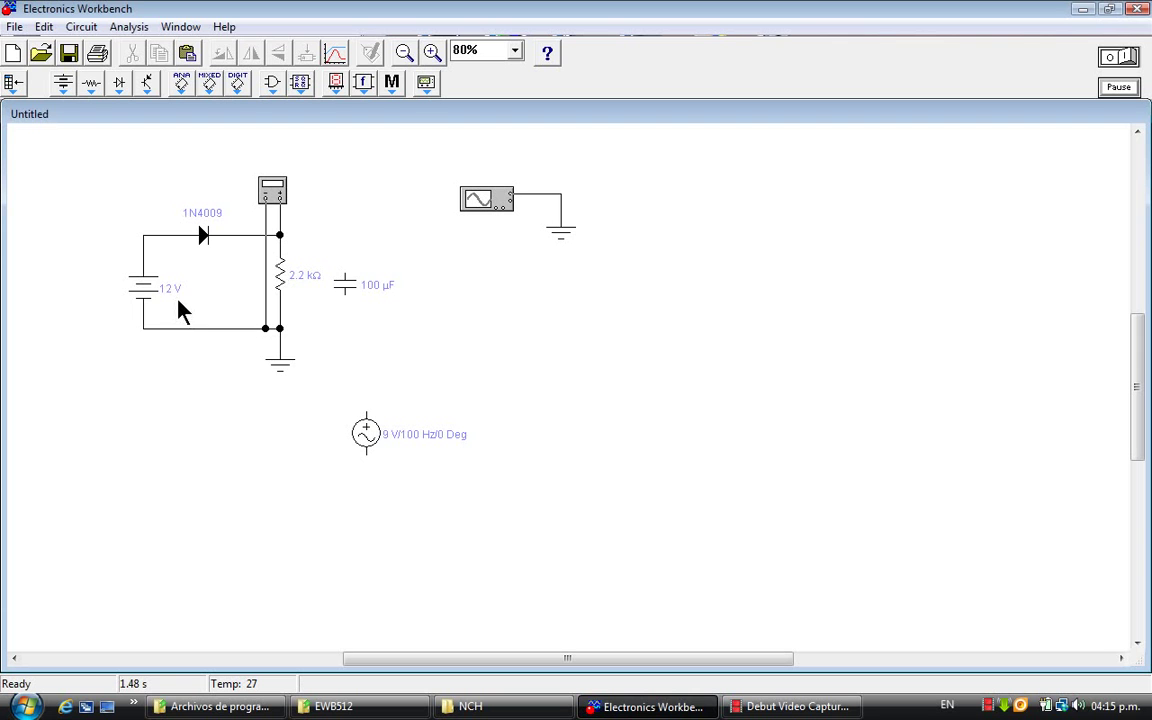
# Place a spare battery beside the circuit's existing battery and delete it again
pyautogui.click(63, 84)
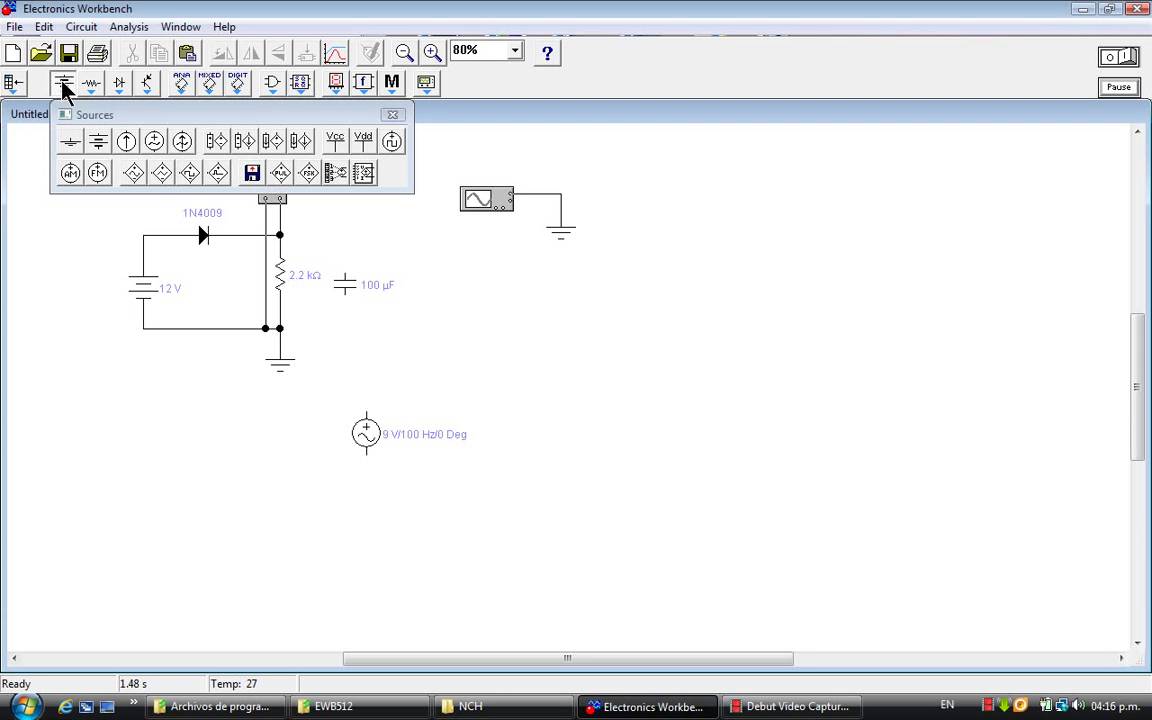
pyautogui.moveTo(96, 150); pyautogui.dragTo(50, 283)
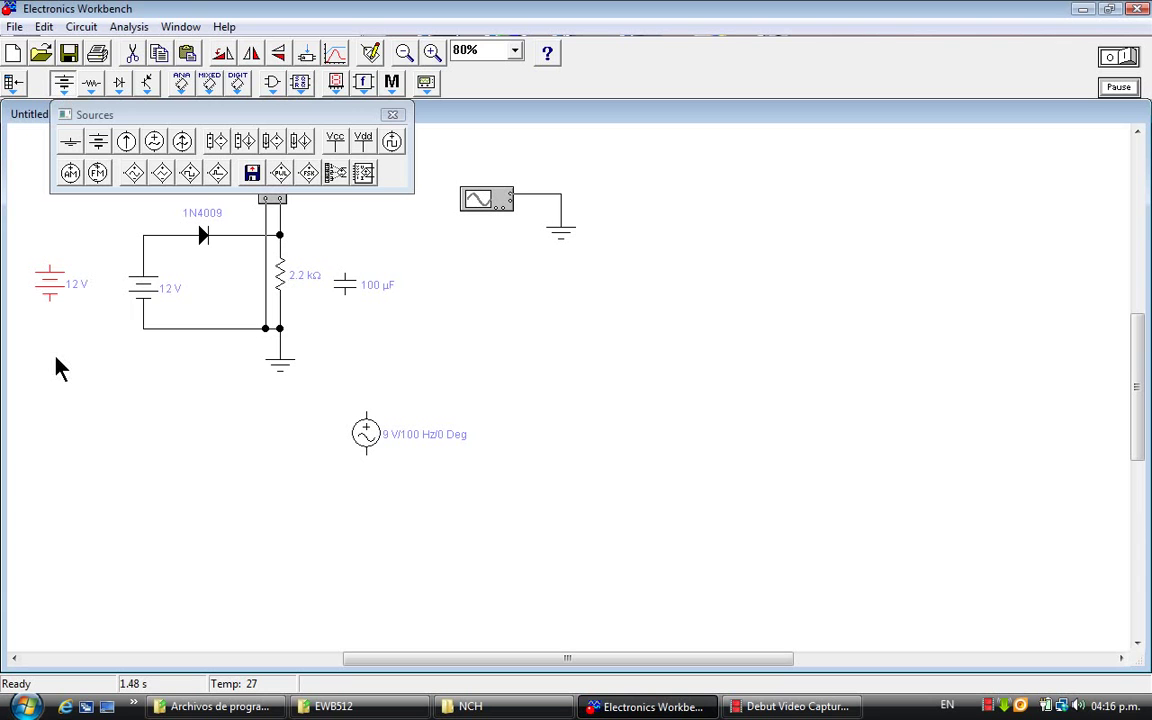
pyautogui.click(392, 114)
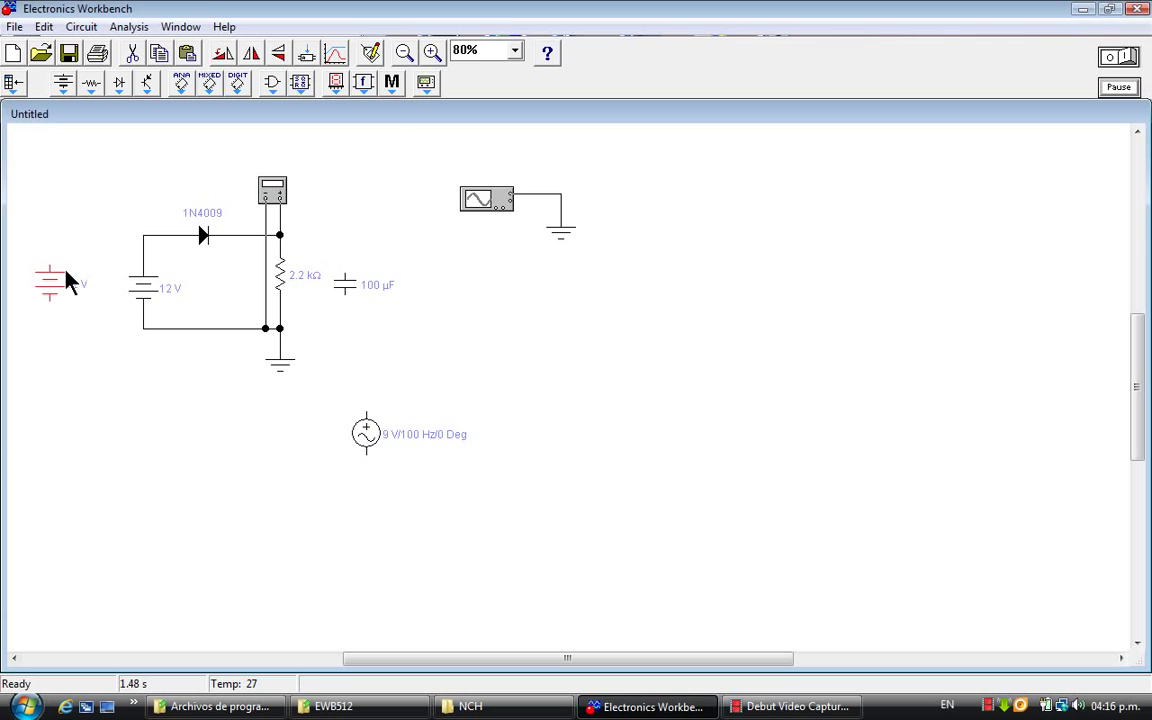
pyautogui.press('Delete')
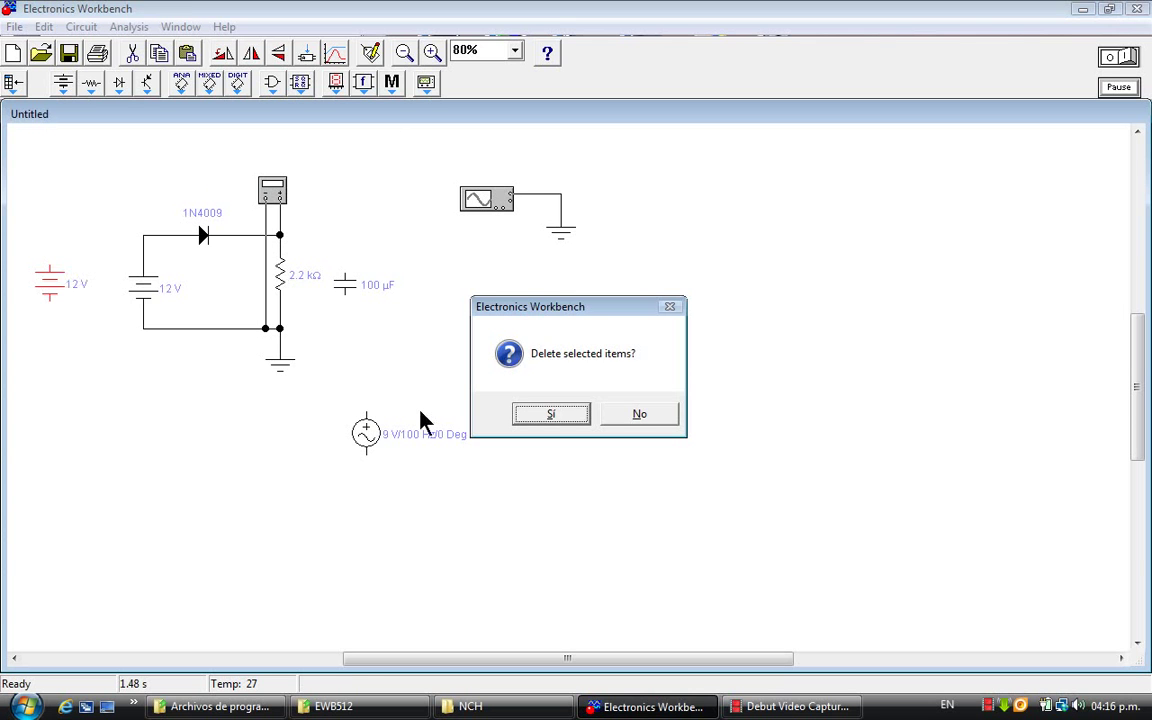
pyautogui.click(524, 416)
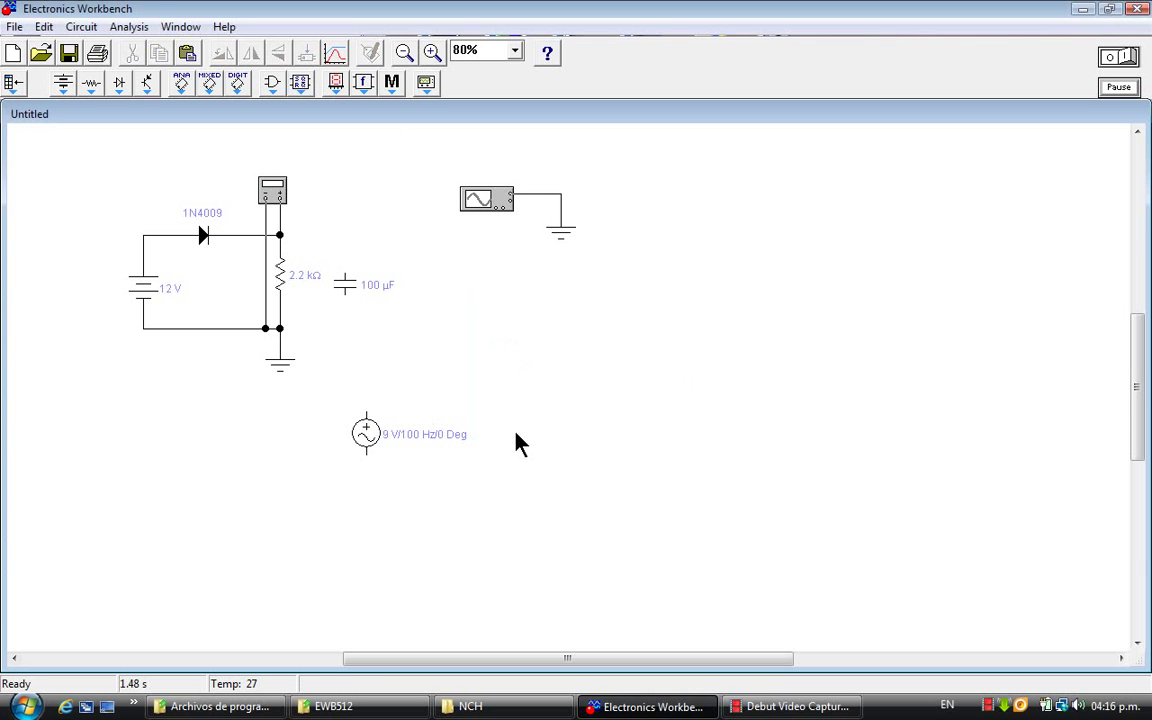
# Check the voltage setting in the properties of the circuit's battery
pyautogui.doubleClick(147, 290)
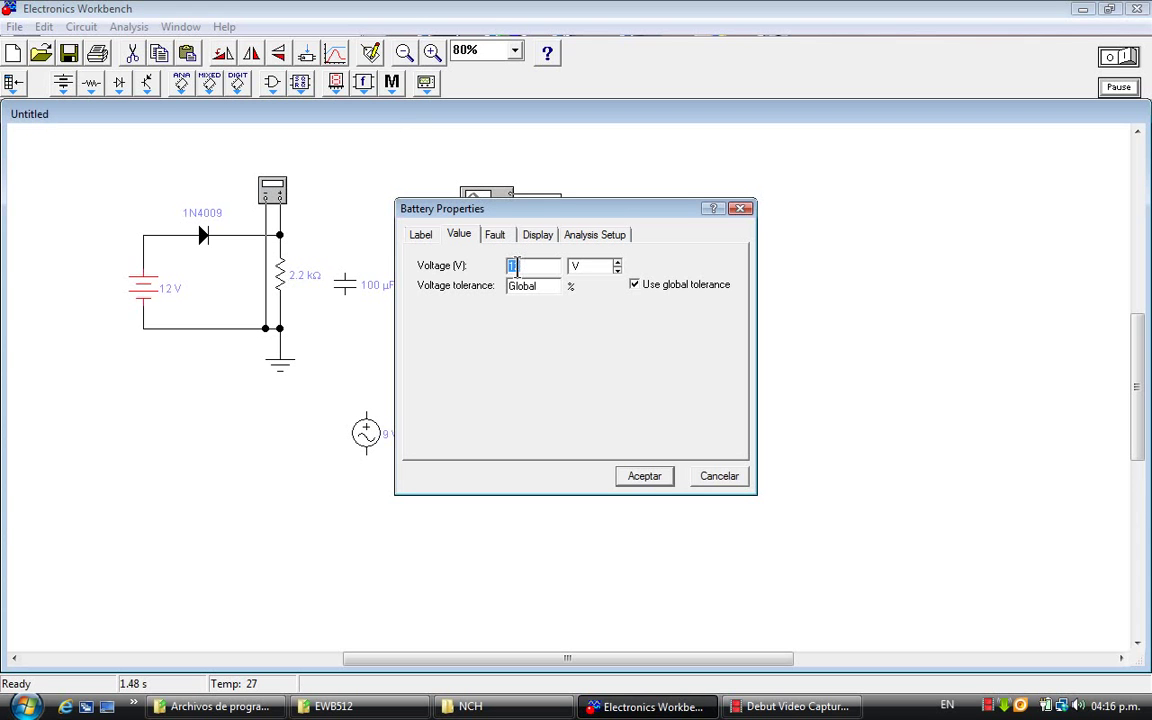
pyautogui.click(643, 477)
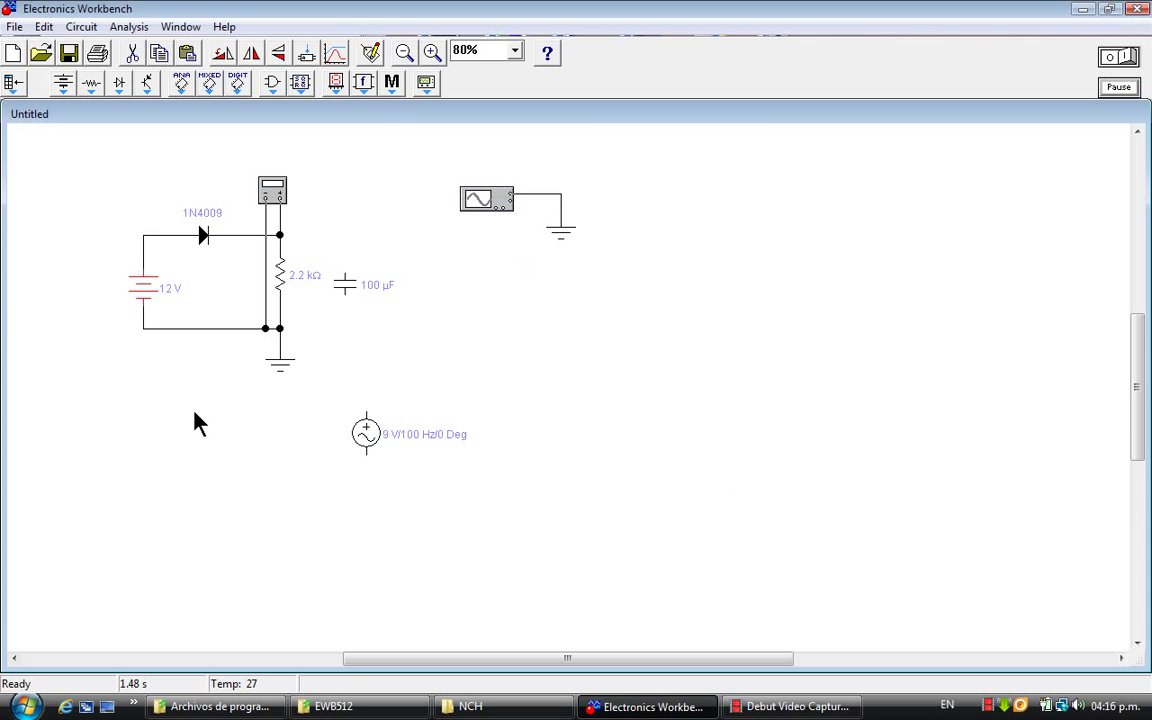
pyautogui.click(195, 414)
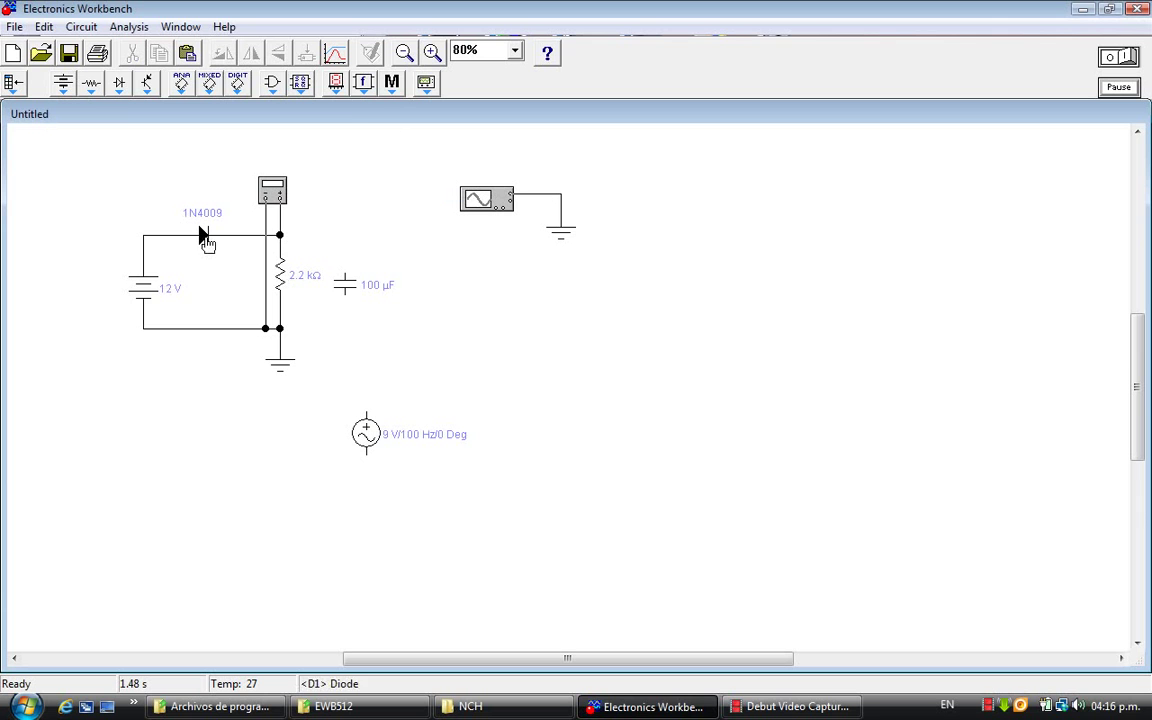
# Place a spare diode above the battery, outside the circuit, and delete it again
pyautogui.click(119, 86)
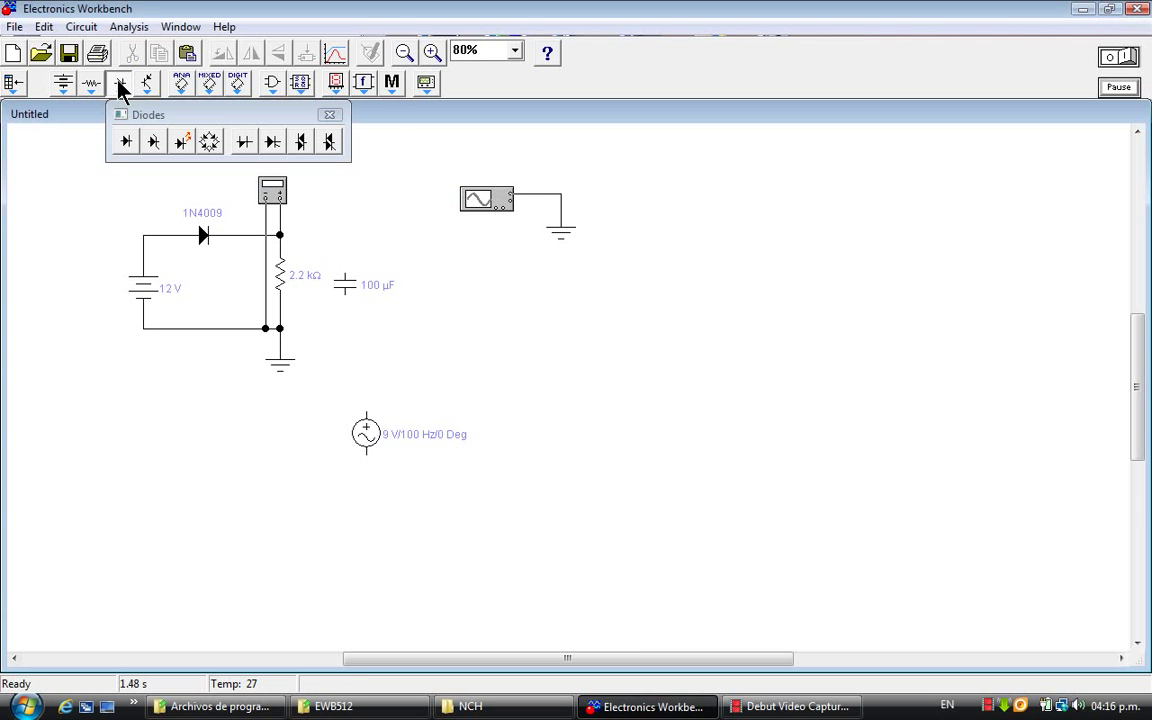
pyautogui.moveTo(123, 148); pyautogui.dragTo(55, 207)
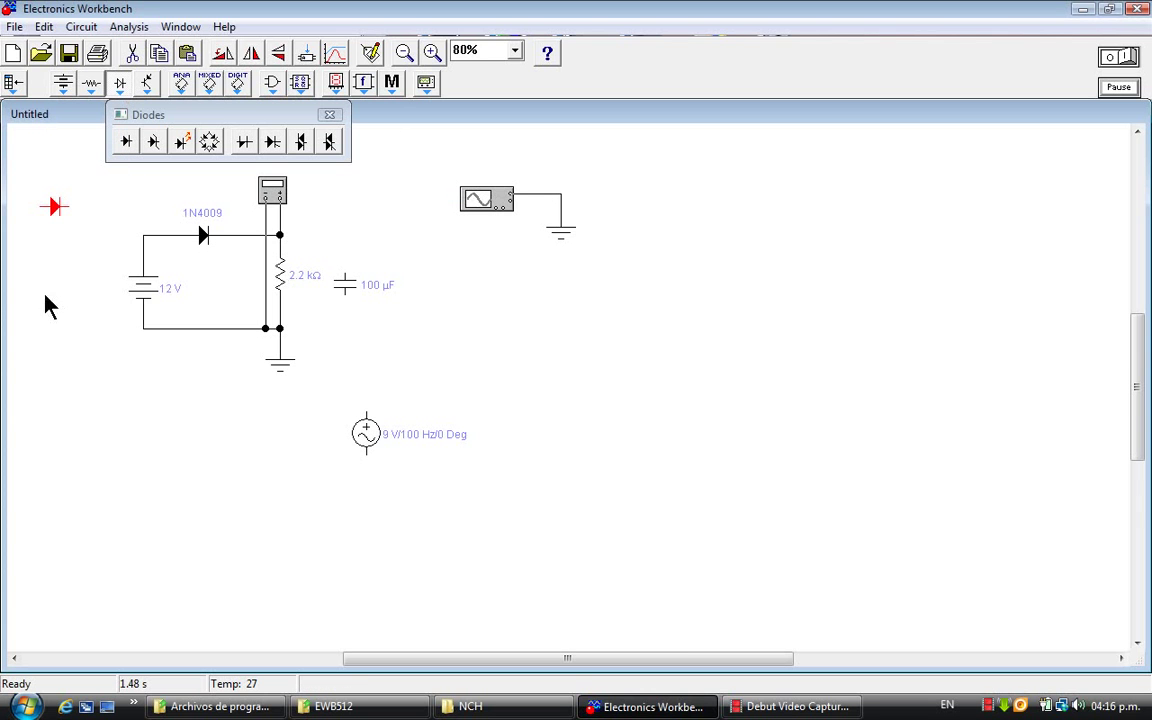
pyautogui.click(330, 116)
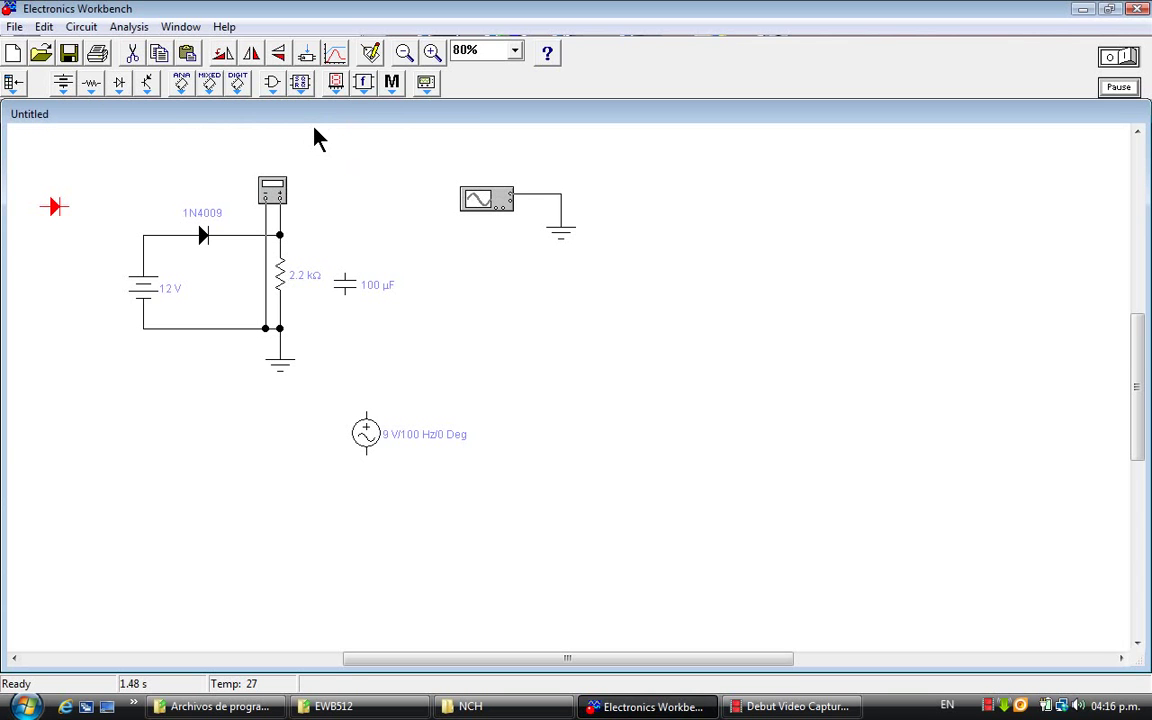
pyautogui.press('Delete')
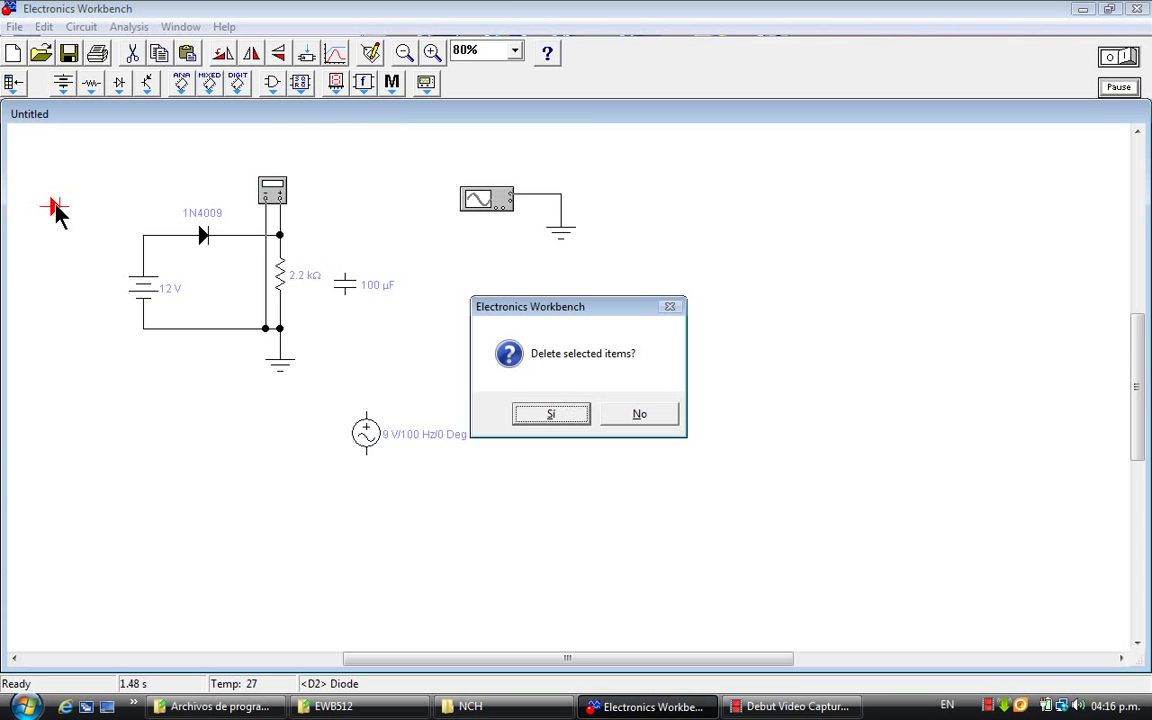
pyautogui.click(552, 413)
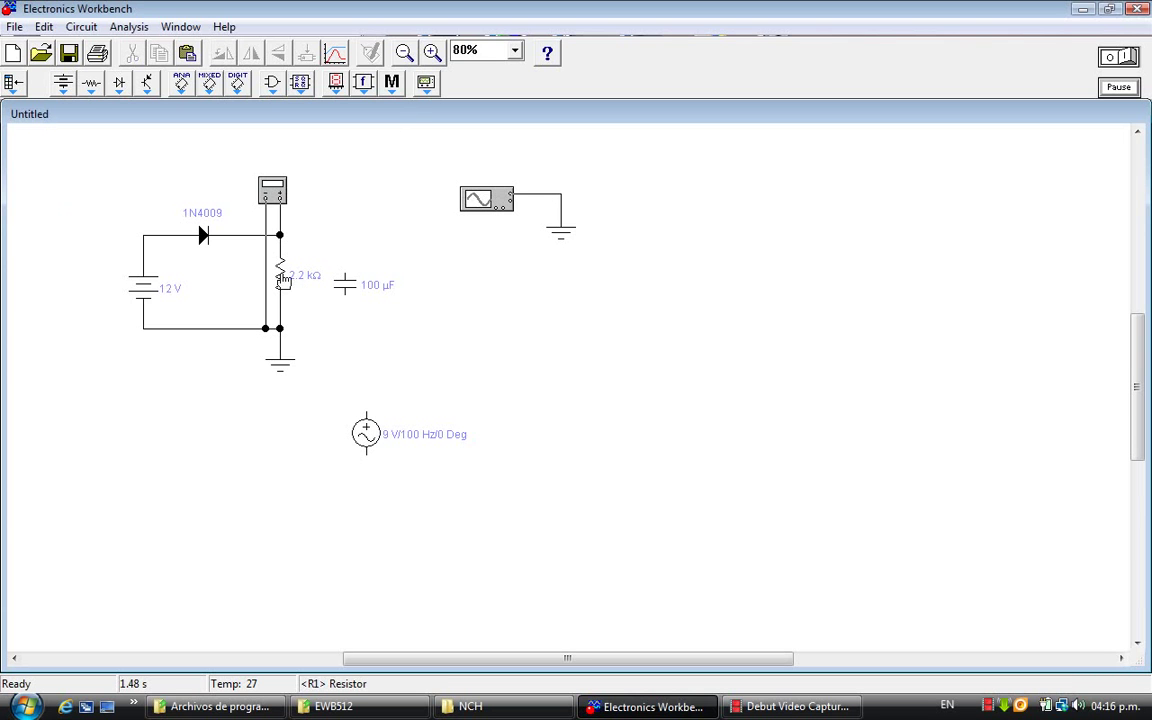
# Place a spare resistor in the empty area below the circuit and rotate it to vertical
pyautogui.click(90, 86)
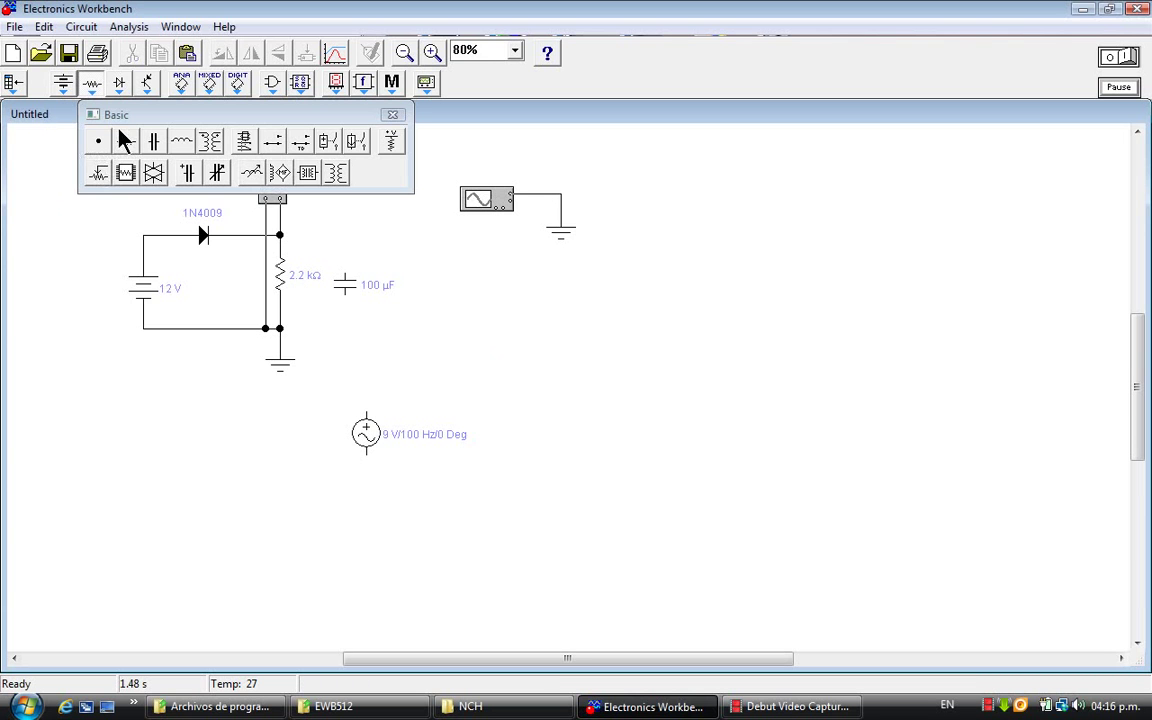
pyautogui.moveTo(119, 132); pyautogui.dragTo(185, 494)
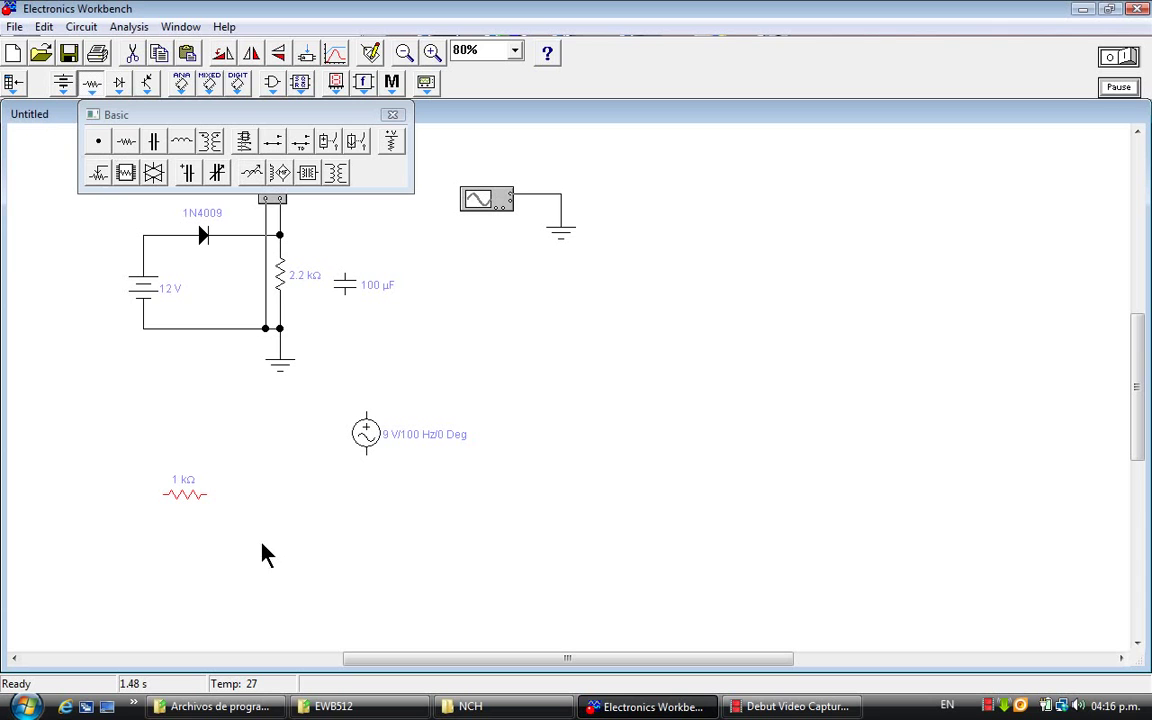
pyautogui.click(393, 116)
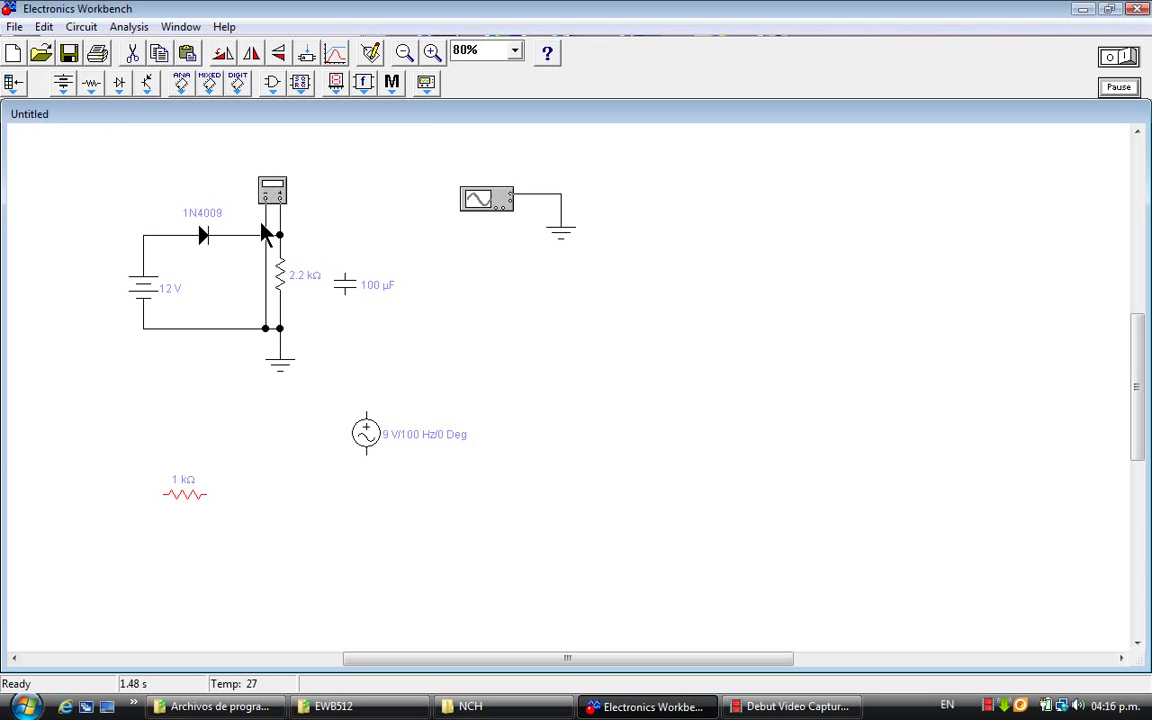
pyautogui.rightClick(184, 494)
pyautogui.click(229, 597)
# Check the resistance settings of the spare resistor and of the resistor in the circuit
pyautogui.doubleClick(187, 497)
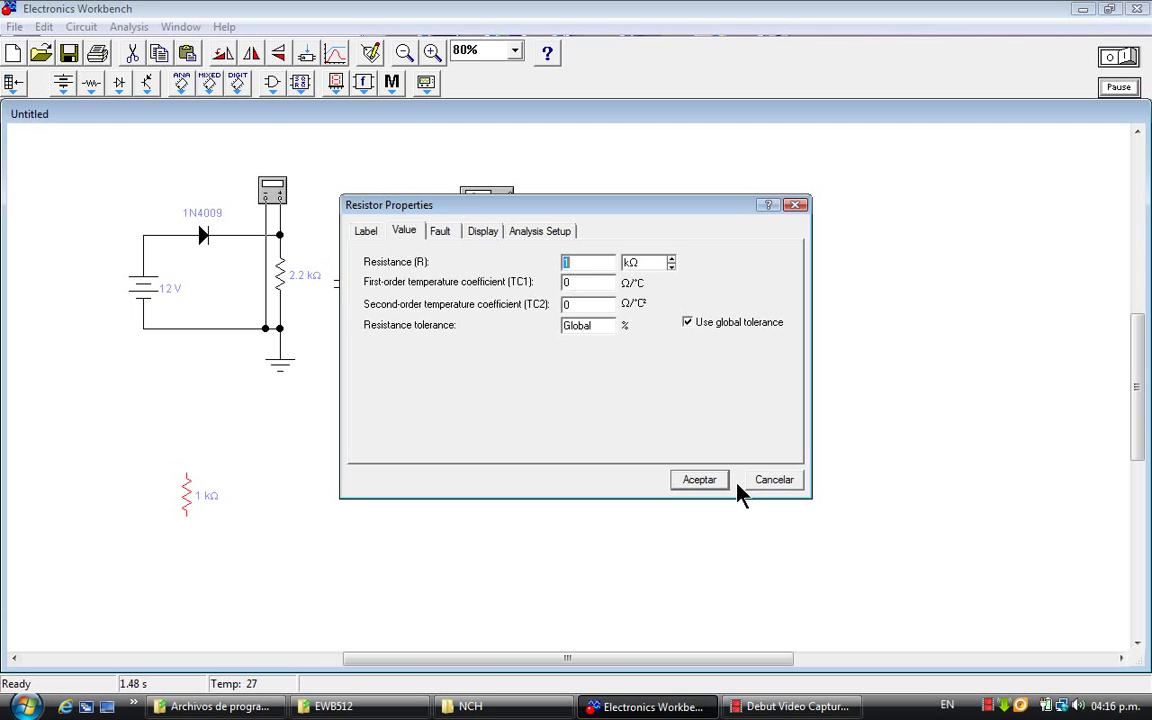
pyautogui.click(771, 486)
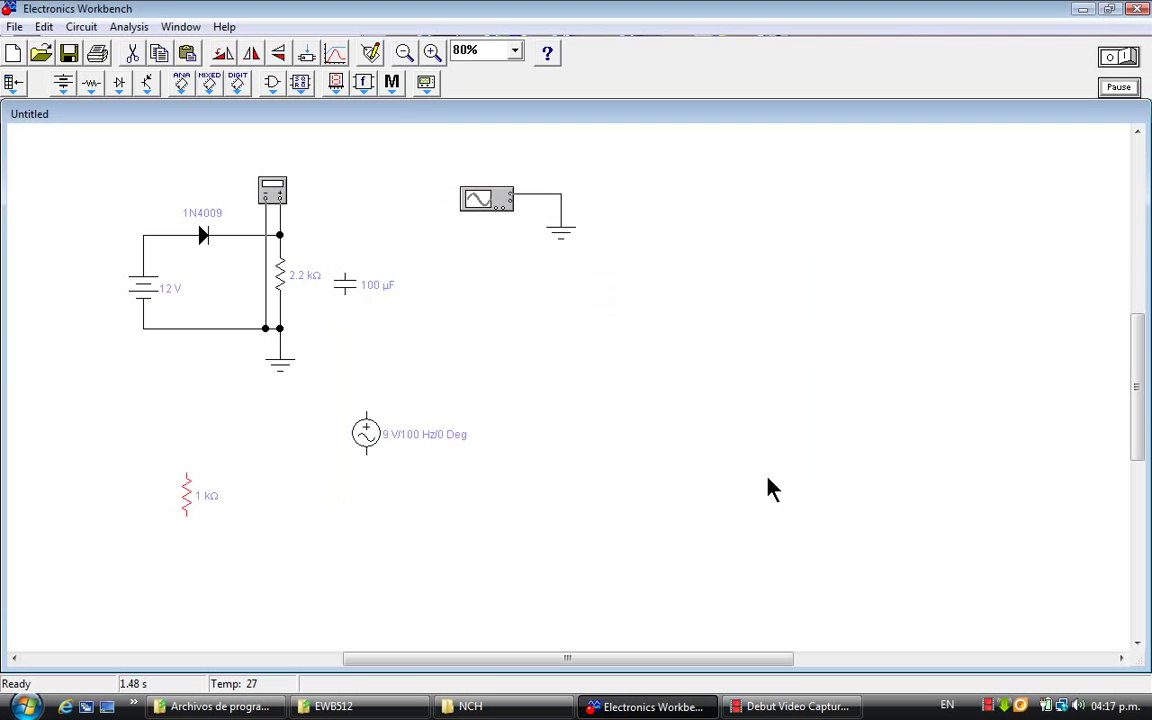
pyautogui.doubleClick(285, 272)
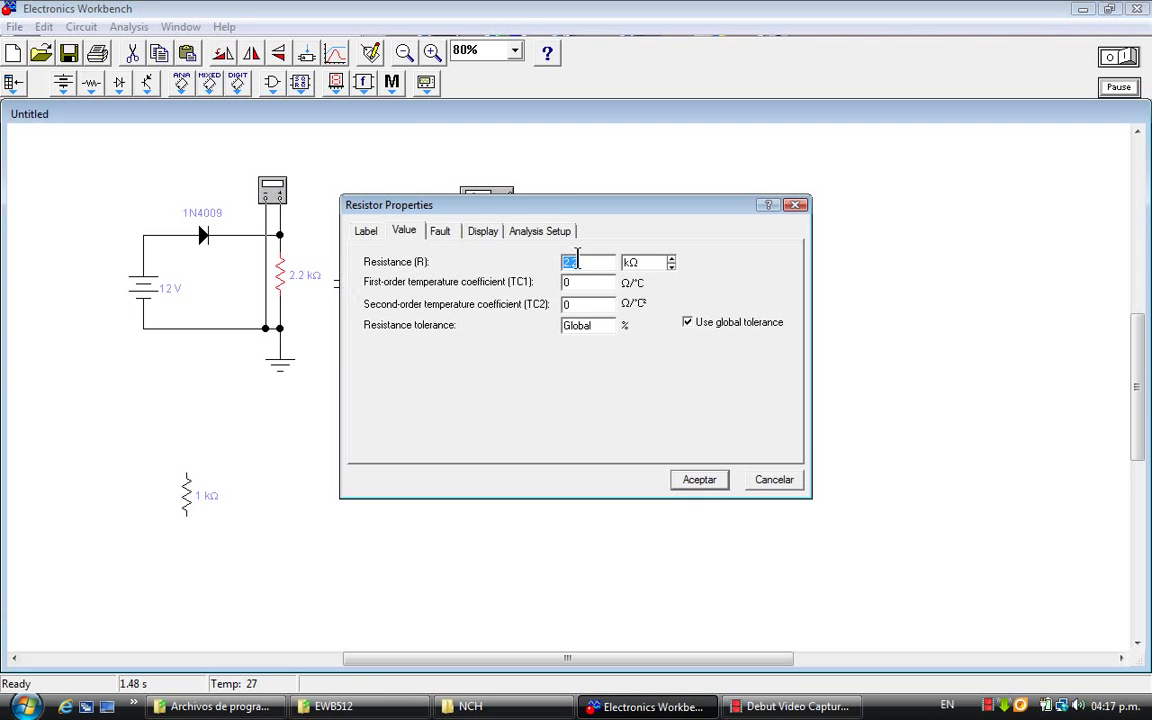
pyautogui.click(705, 481)
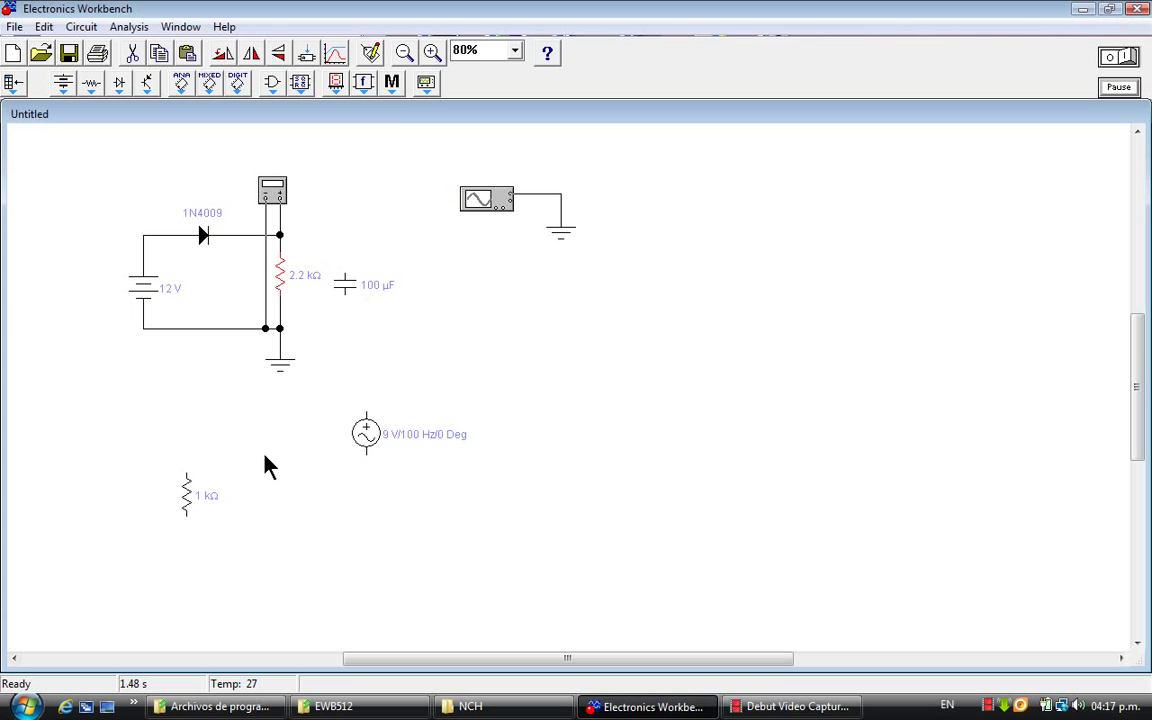
# Delete the spare resistor below the circuit
pyautogui.moveTo(188, 480); pyautogui.dragTo(205, 530)
pyautogui.press('Delete')
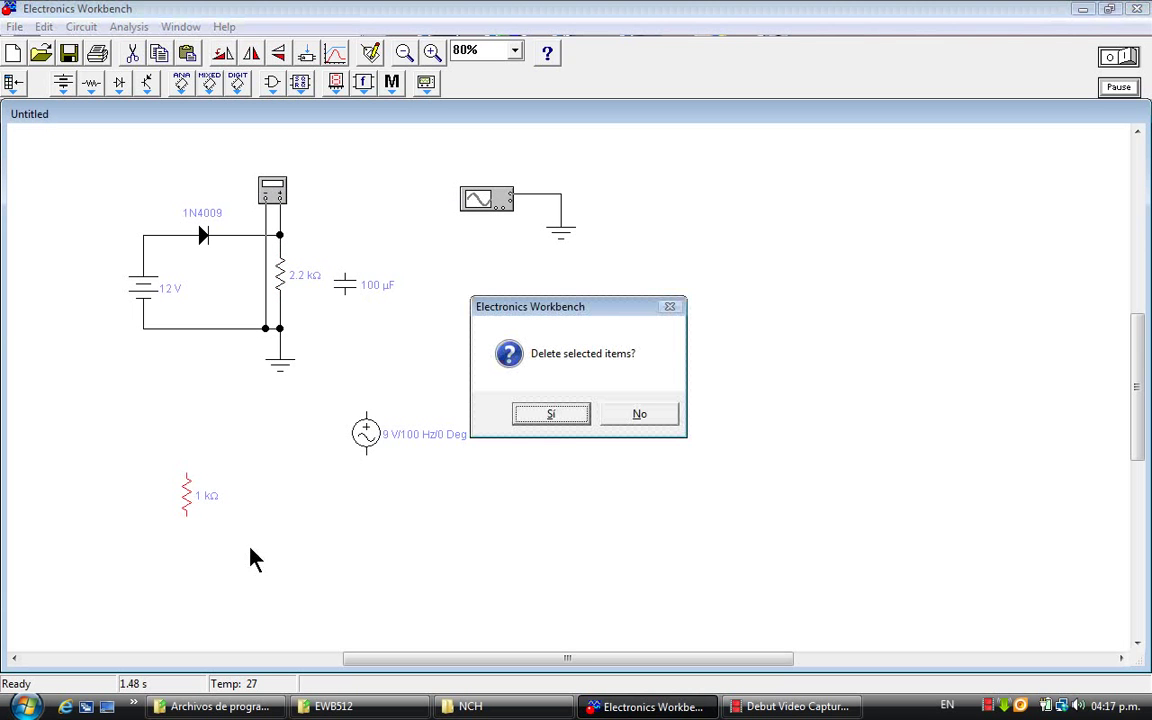
pyautogui.click(549, 413)
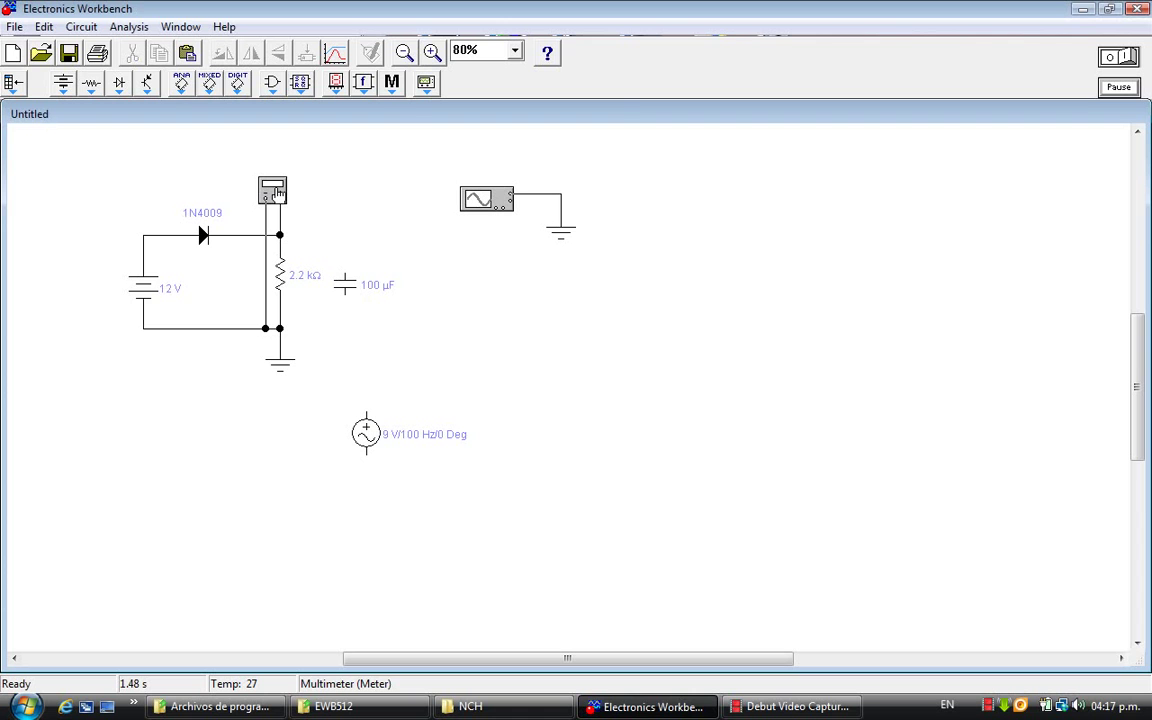
# Open the display of the multimeter connected across the resistor and set it to measure DC voltage
pyautogui.click(426, 84)
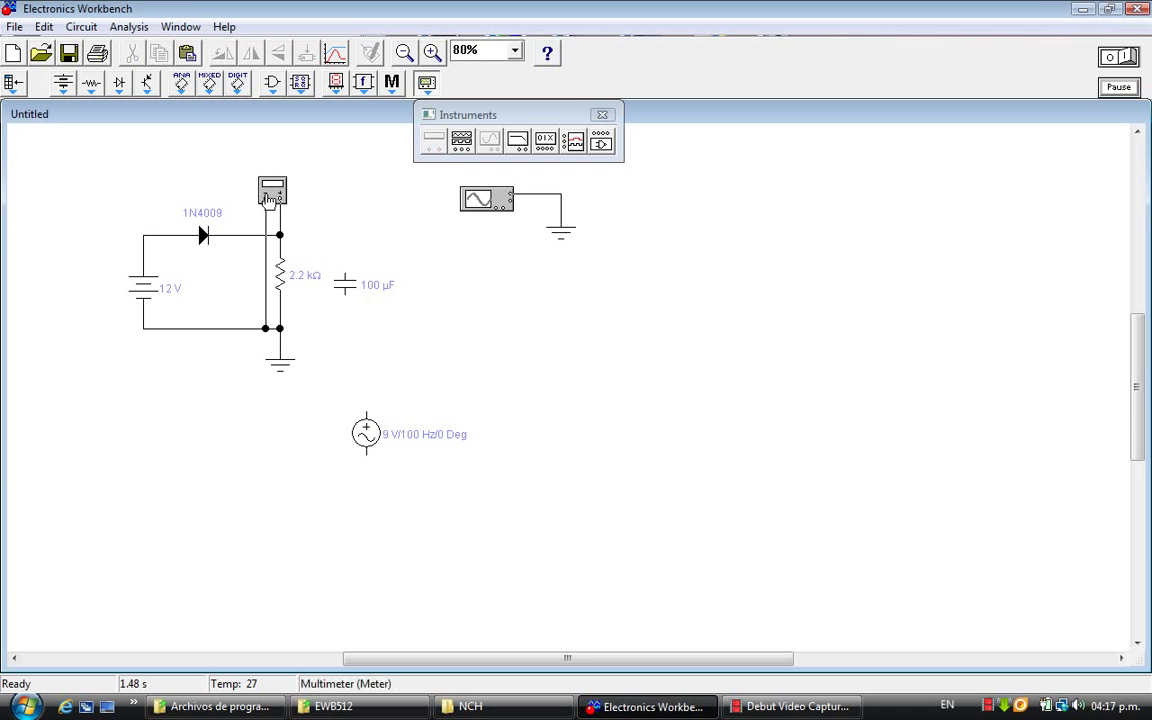
pyautogui.click(603, 116)
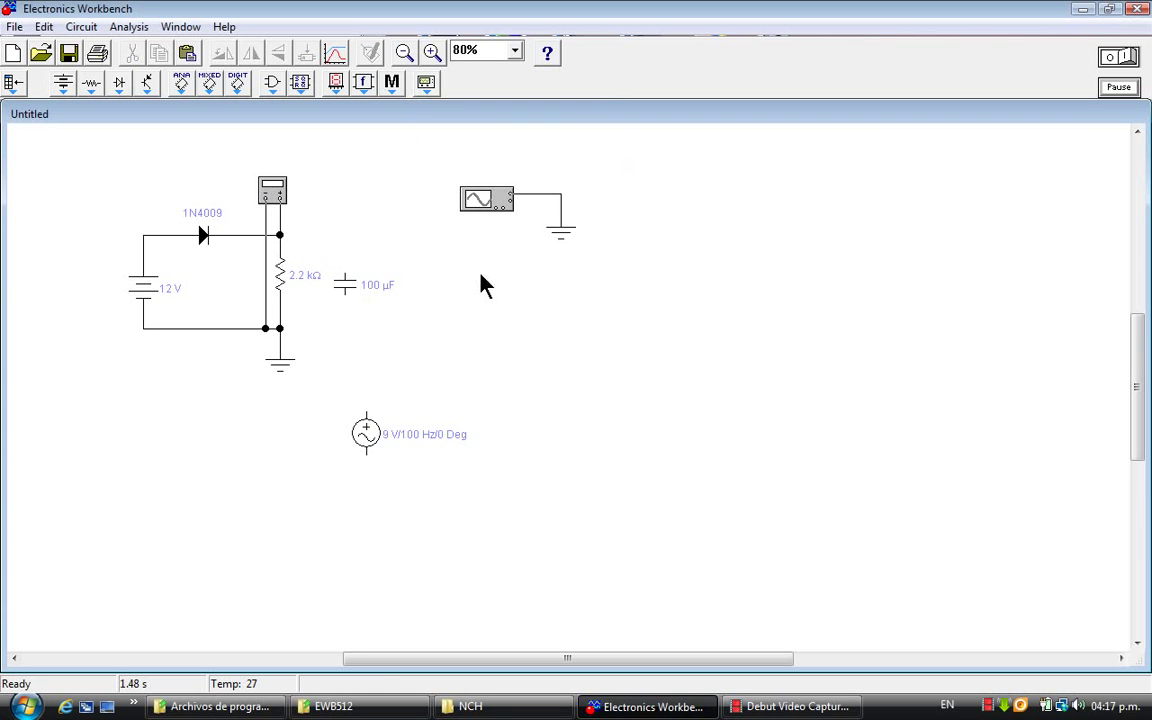
pyautogui.doubleClick(276, 190)
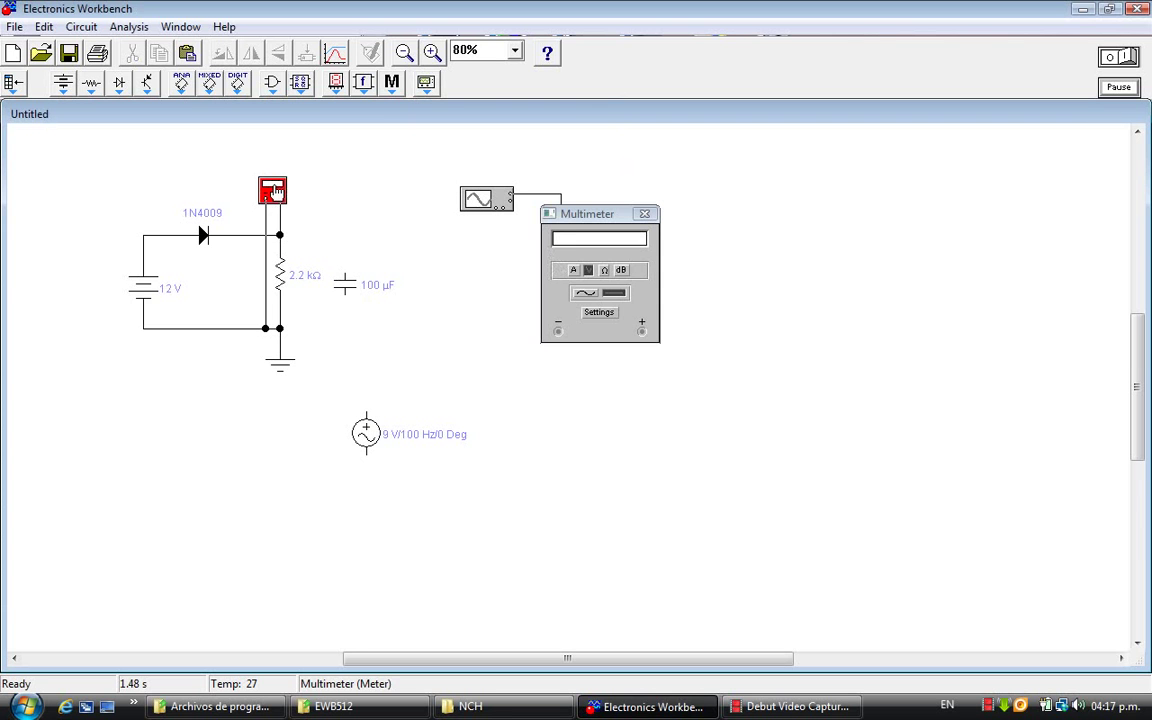
pyautogui.click(586, 294)
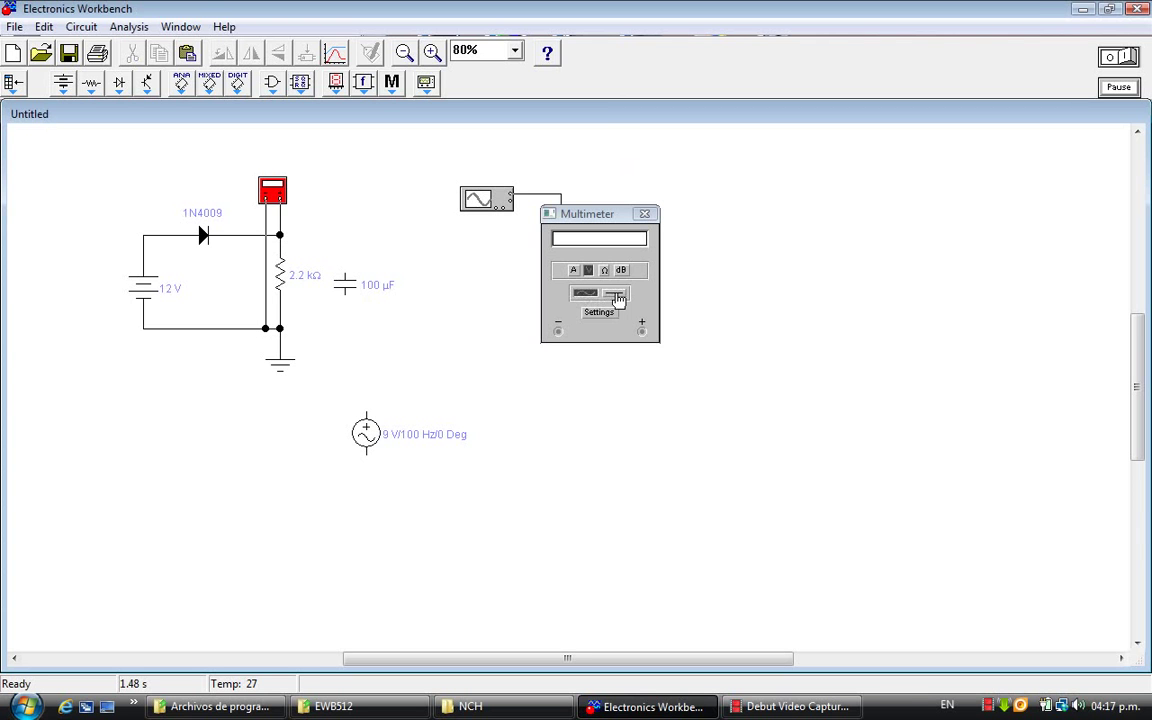
pyautogui.click(615, 294)
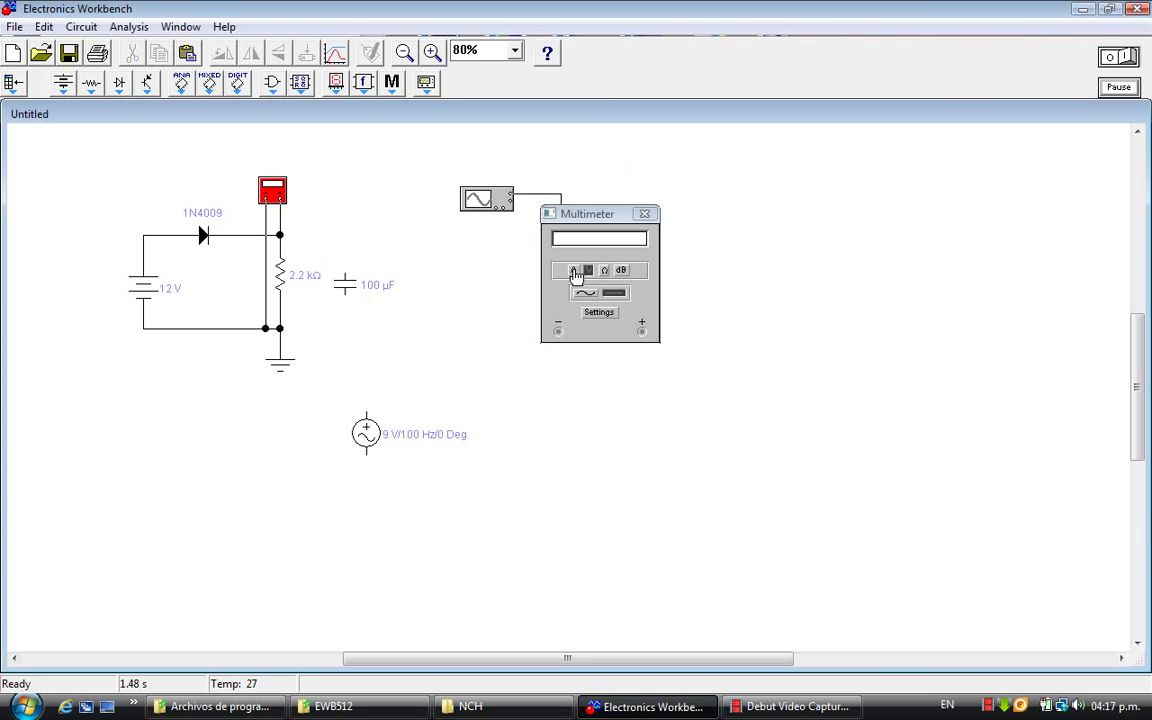
pyautogui.click(574, 271)
pyautogui.click(589, 272)
pyautogui.click(400, 348)
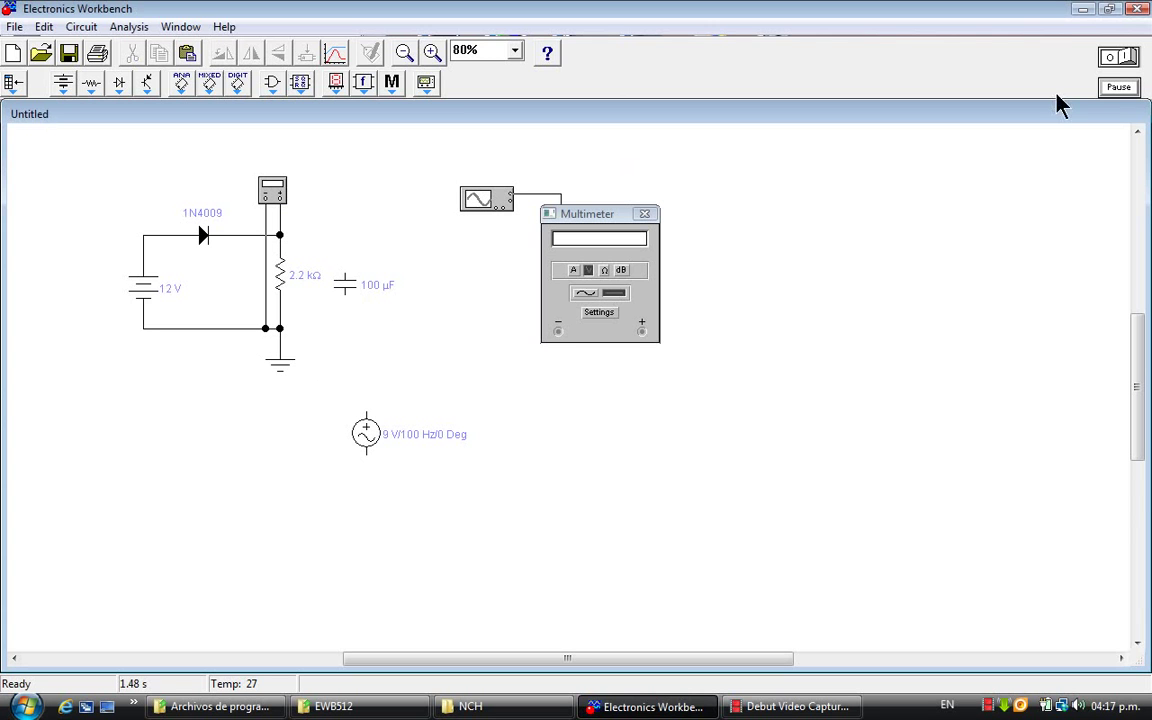
# Run the simulation to read the voltage across the resistor on the multimeter, and stop it
pyautogui.click(1130, 58)
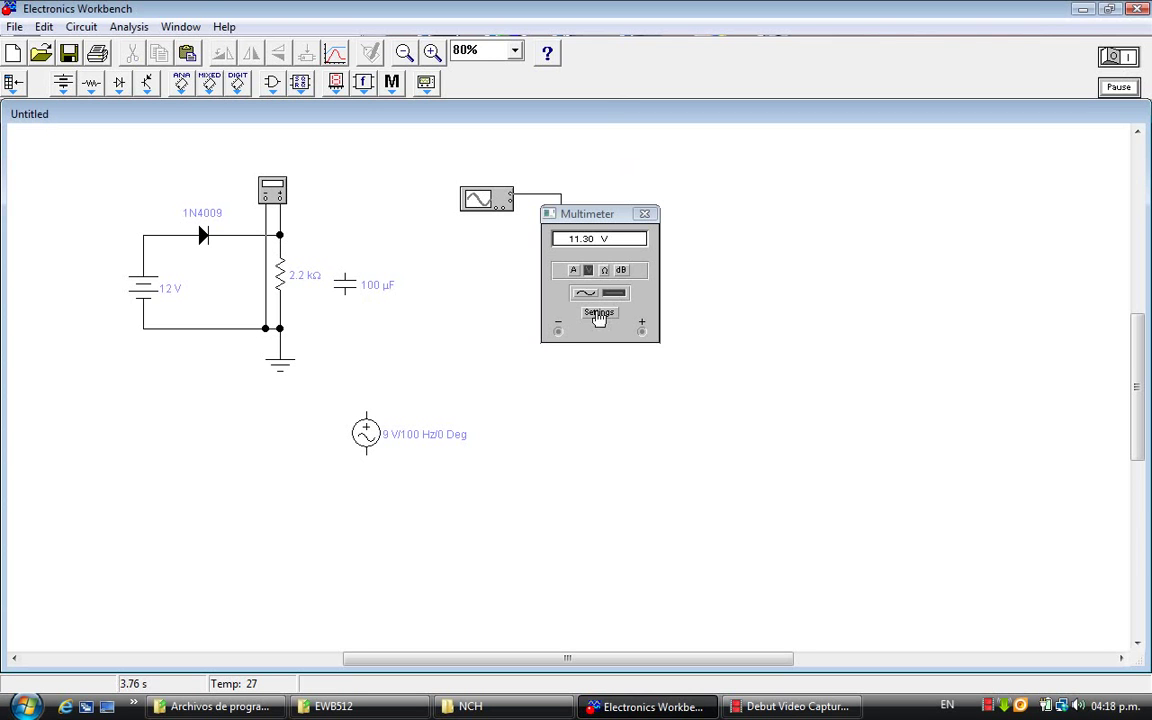
pyautogui.click(1112, 58)
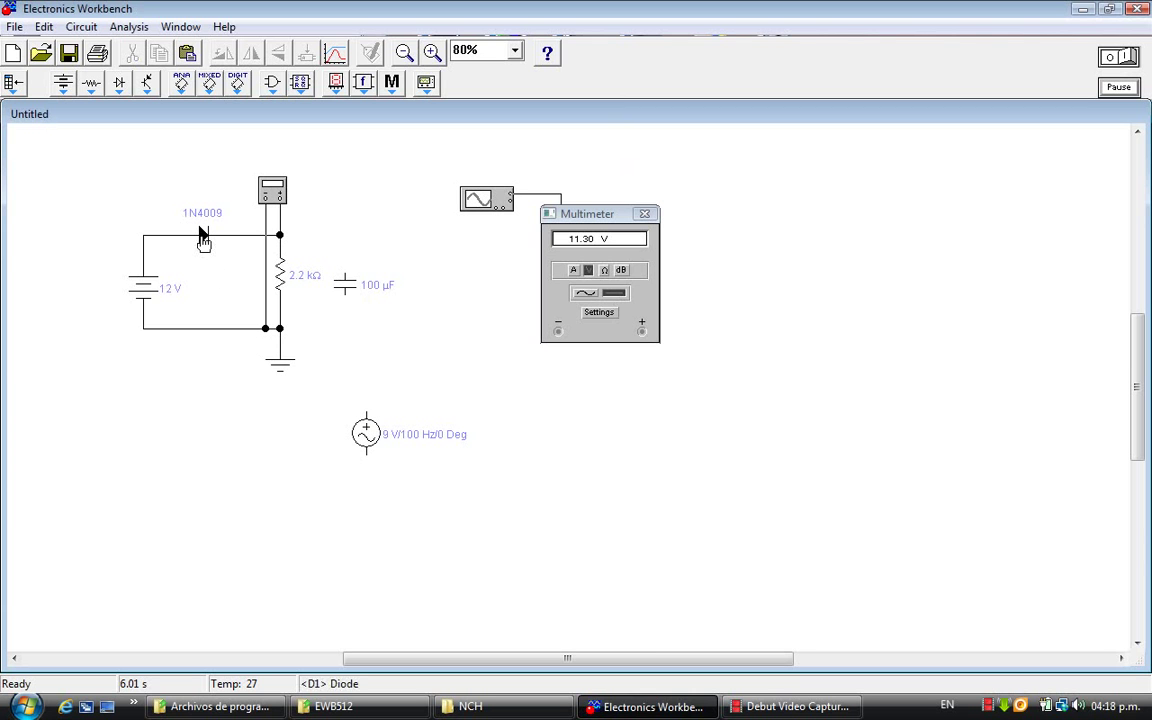
# Check which library and model the circuit's diode uses, keeping the national 1N4009 selection
pyautogui.doubleClick(200, 236)
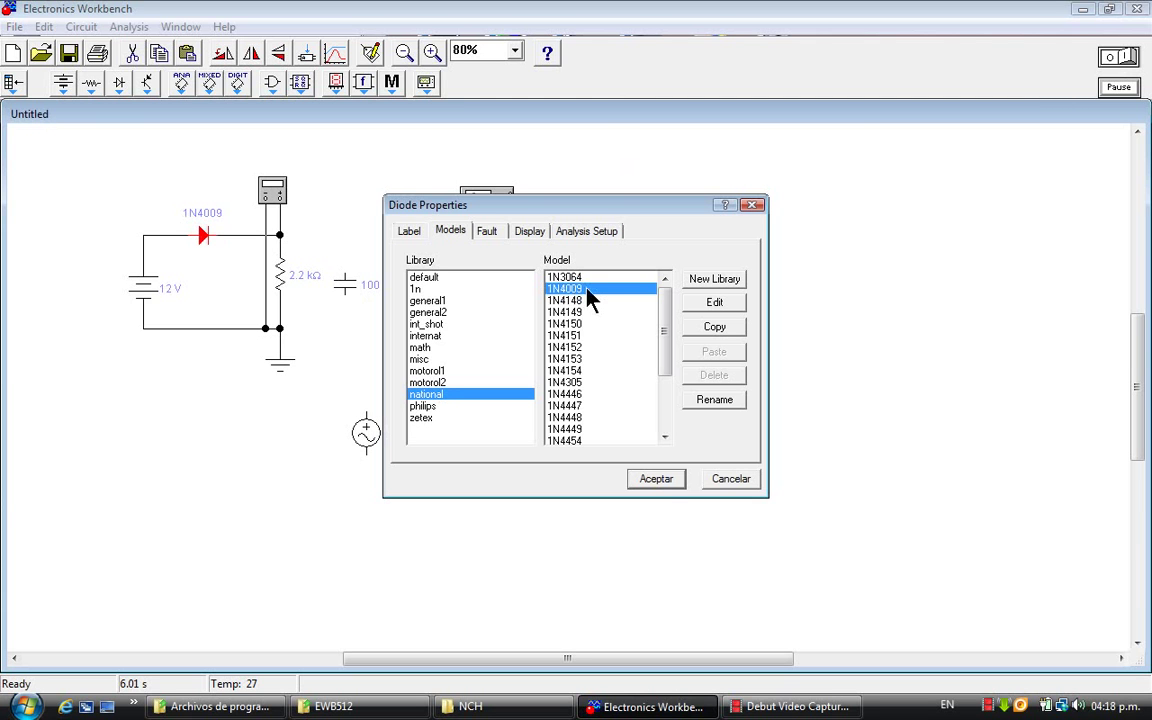
pyautogui.click(657, 480)
pyautogui.click(537, 521)
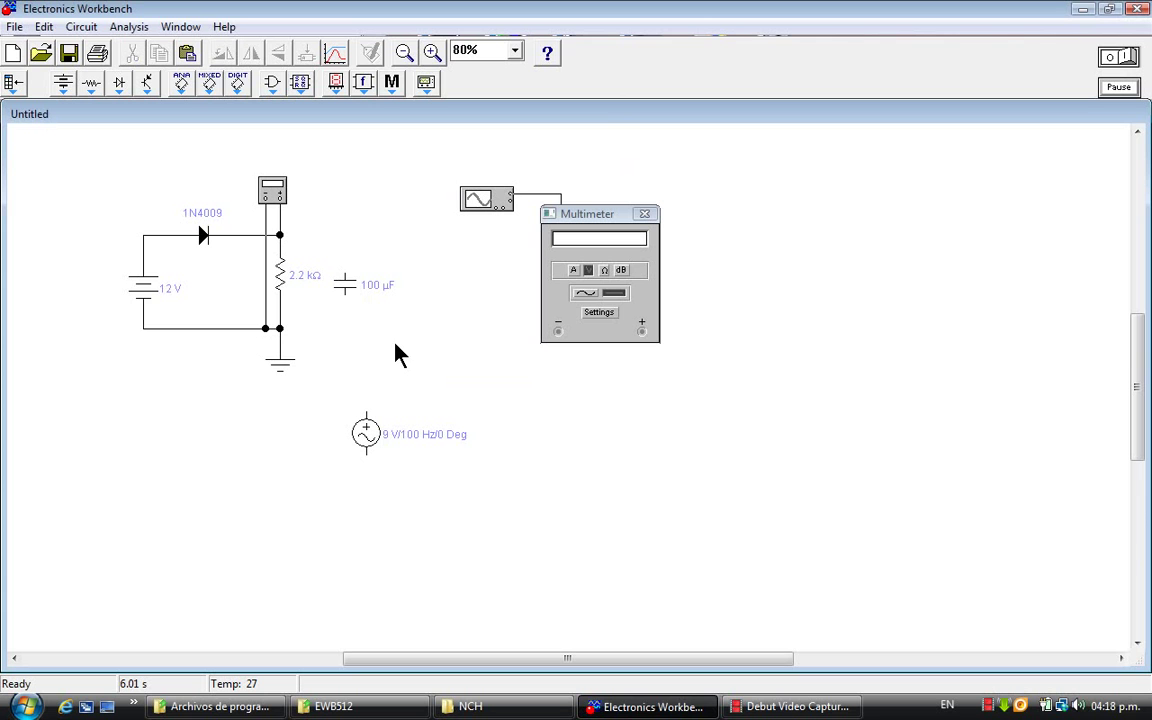
# Delete the battery from the diode and resistor circuit
pyautogui.click(150, 292)
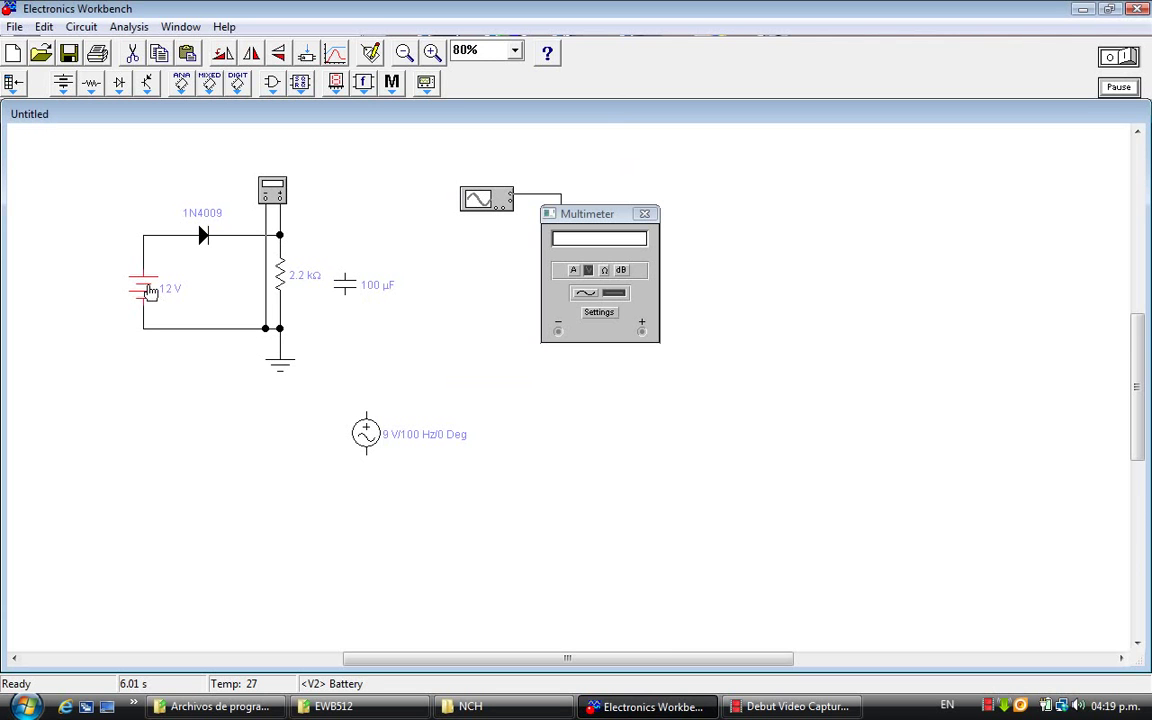
pyautogui.press('Delete')
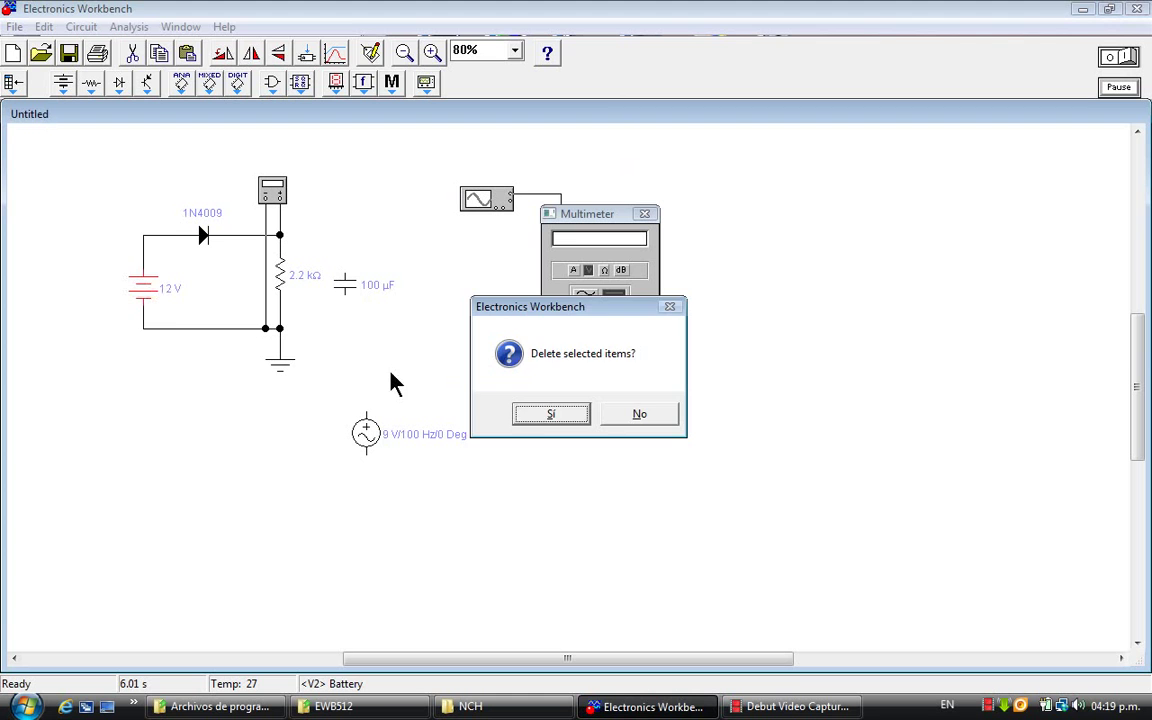
pyautogui.click(533, 417)
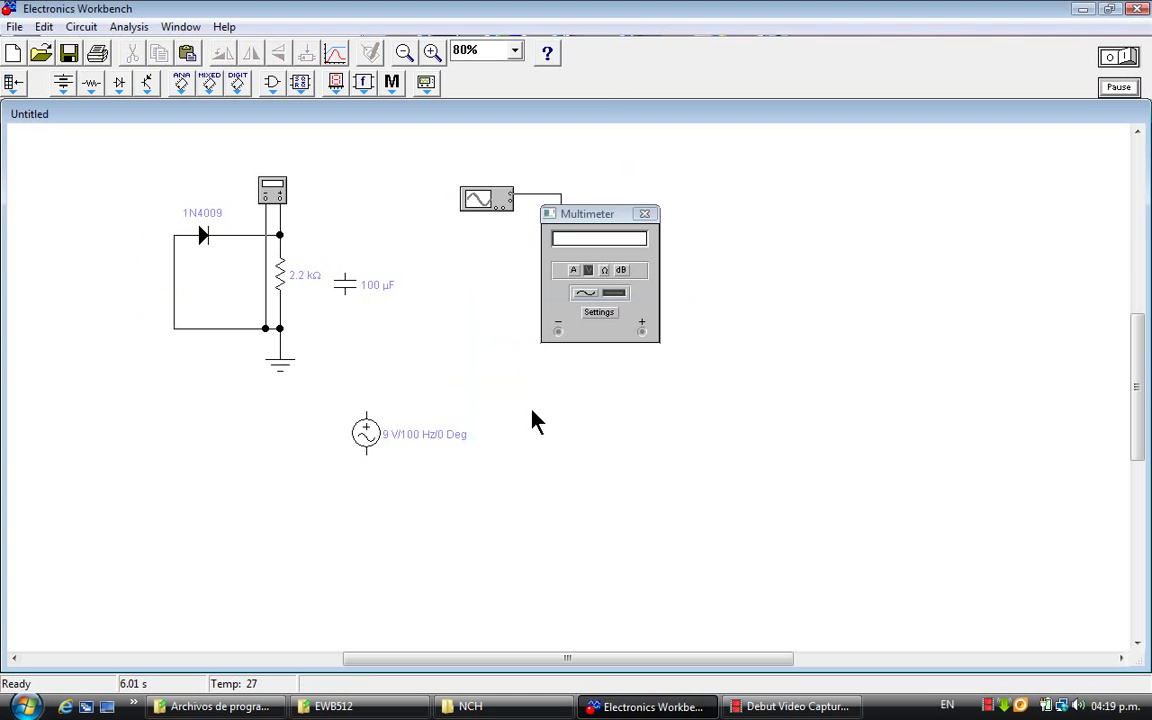
# Delete the leftover wire between the diode and the ground node, and move the AC voltage source into the gap
pyautogui.click(173, 284)
pyautogui.press('Delete')
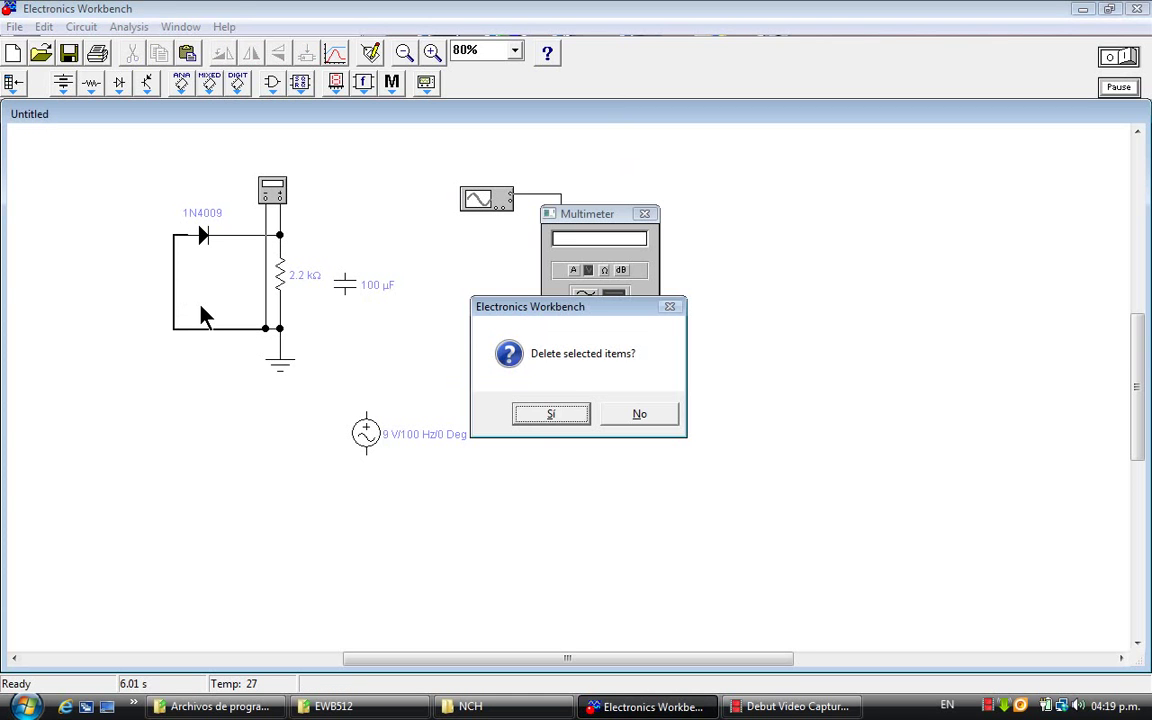
pyautogui.click(543, 417)
pyautogui.moveTo(368, 433); pyautogui.dragTo(176, 302)
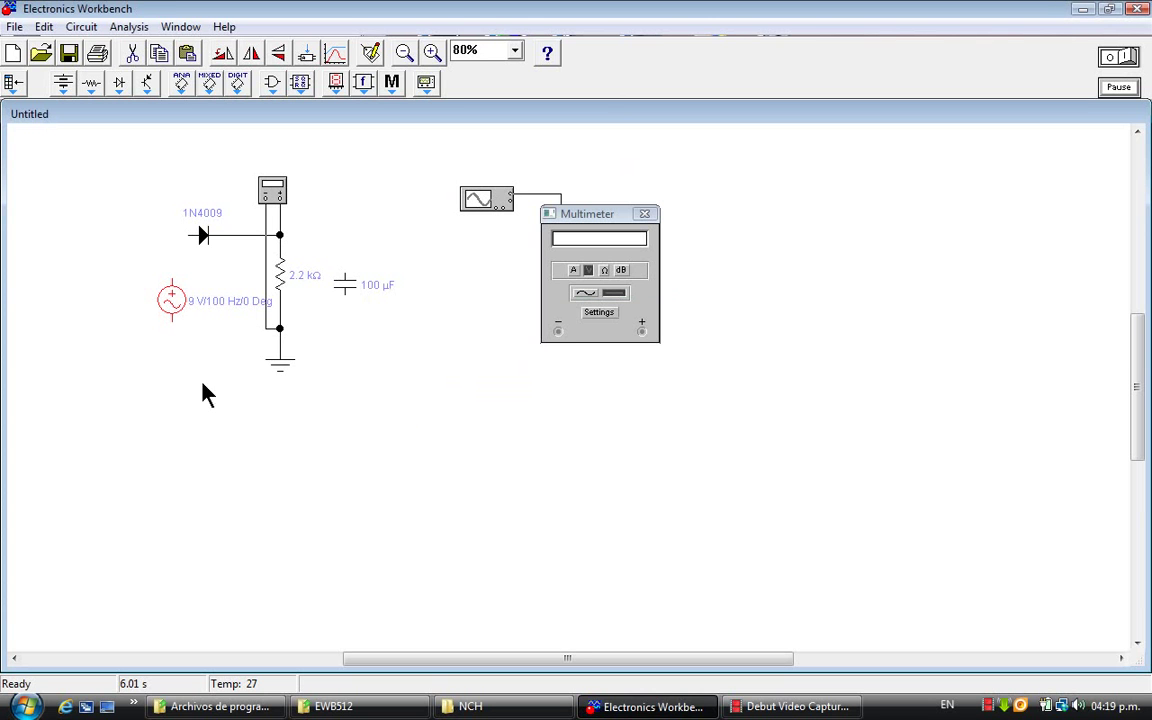
# Look at the available sources and check the voltage, frequency and phase settings of the AC voltage source
pyautogui.click(62, 84)
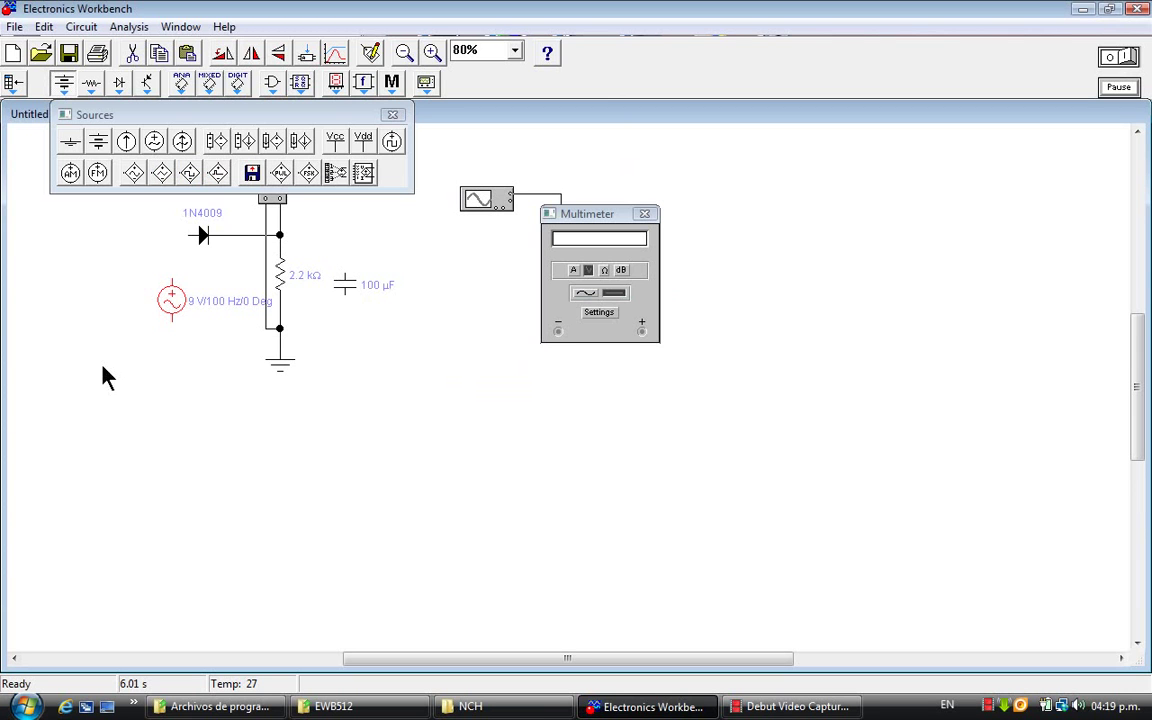
pyautogui.click(392, 115)
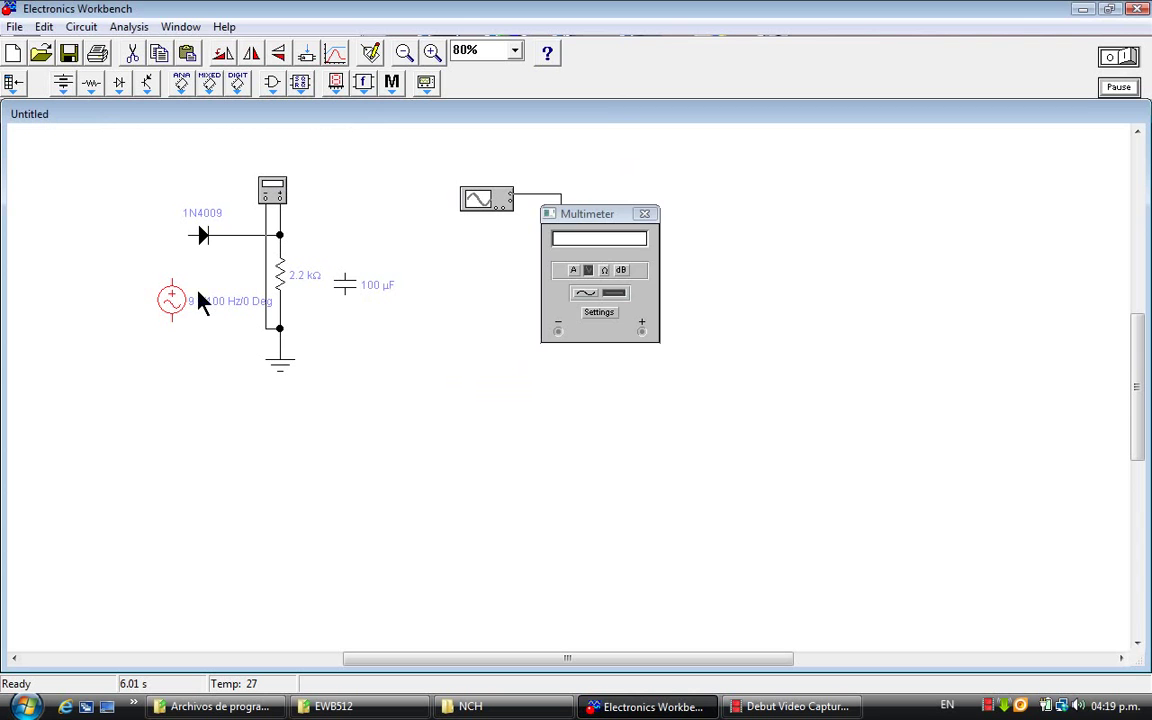
pyautogui.doubleClick(174, 304)
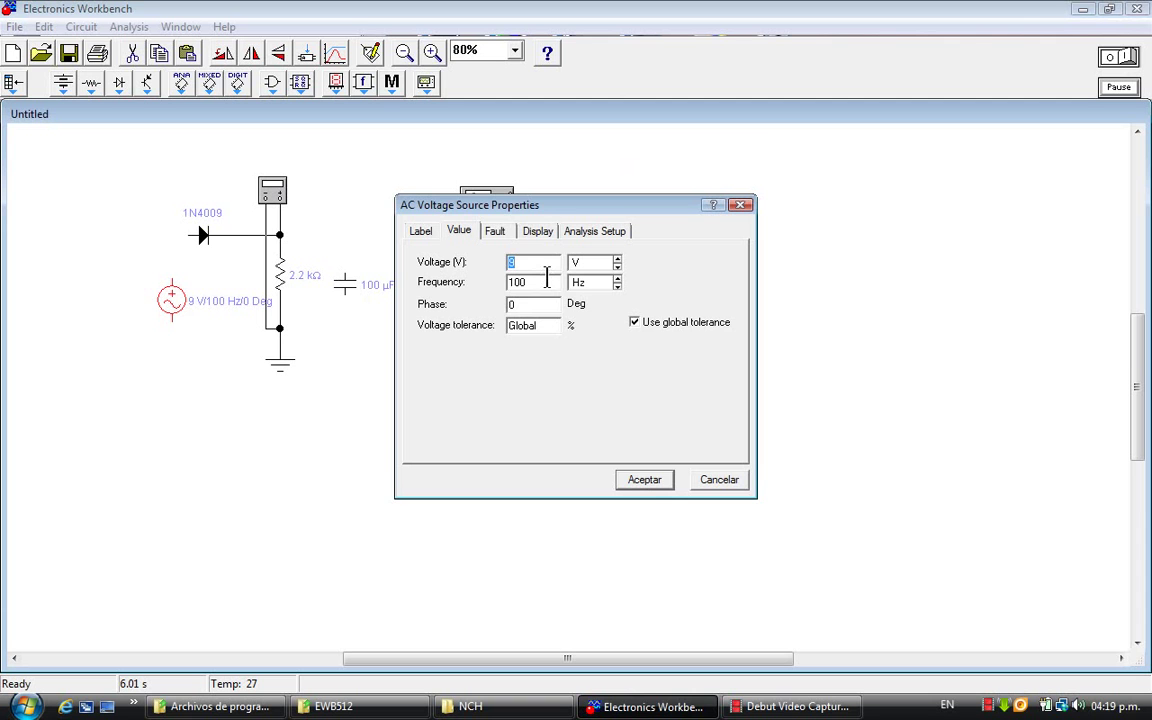
pyautogui.click(643, 480)
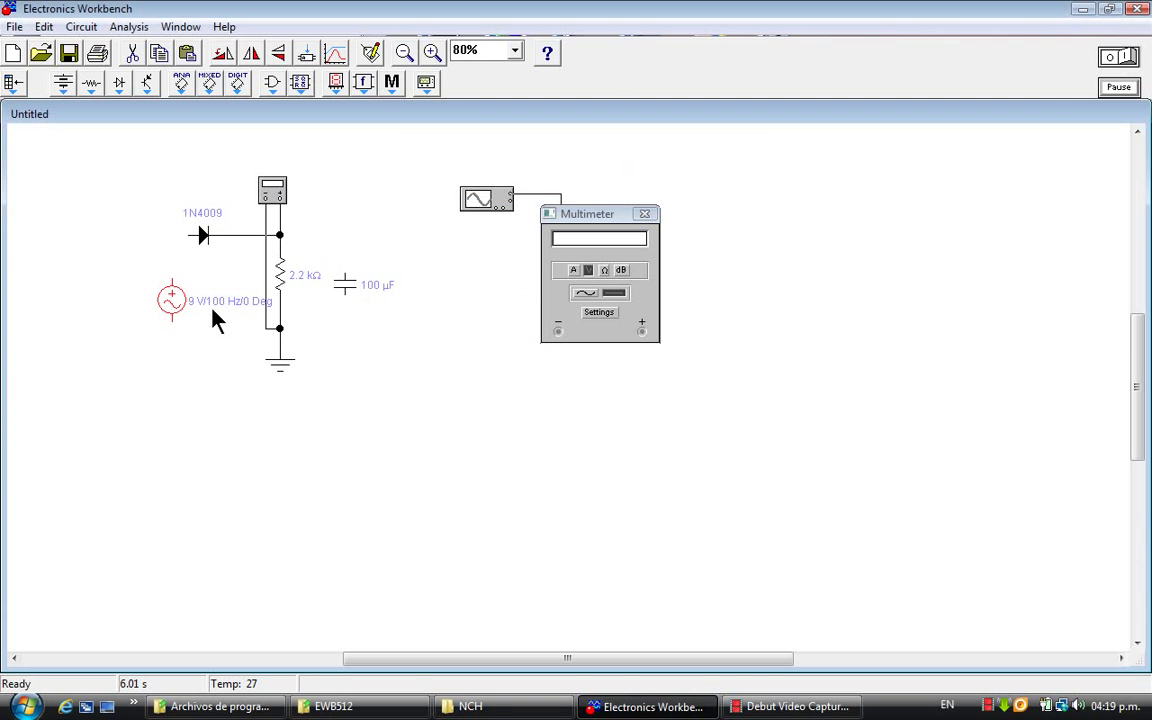
# Move the AC source farther from the resistor and wire it between the diode's anode and the ground node
pyautogui.moveTo(173, 300); pyautogui.dragTo(114, 294)
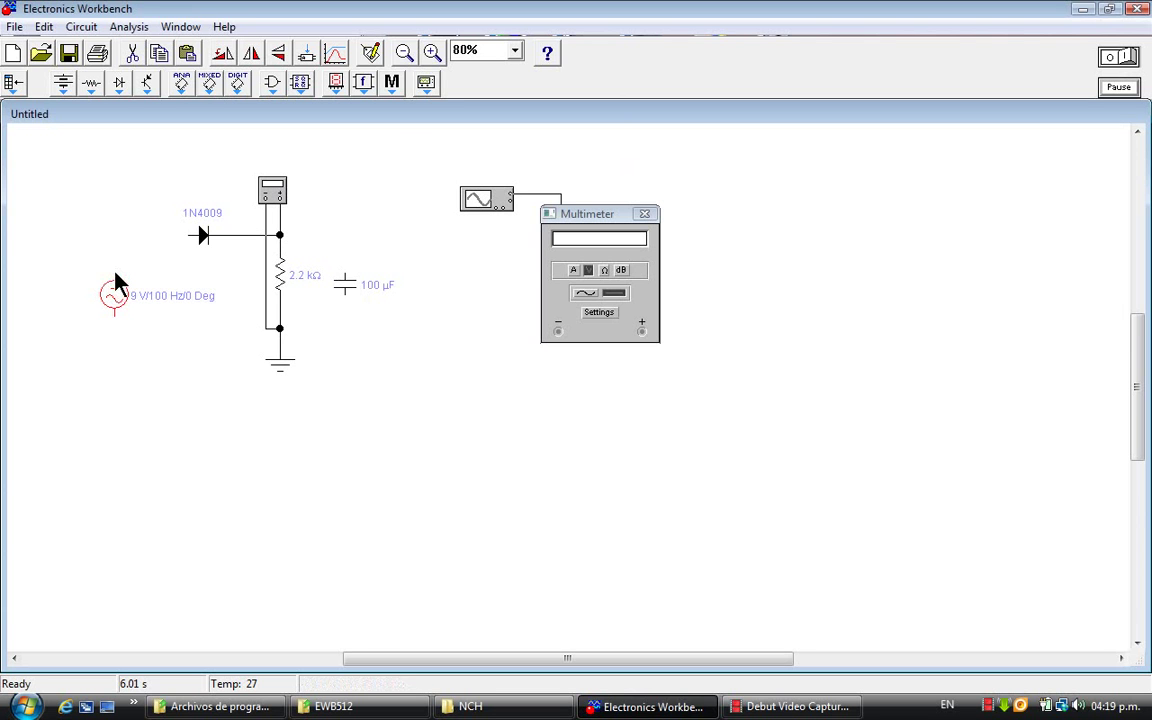
pyautogui.moveTo(114, 272); pyautogui.dragTo(192, 236)
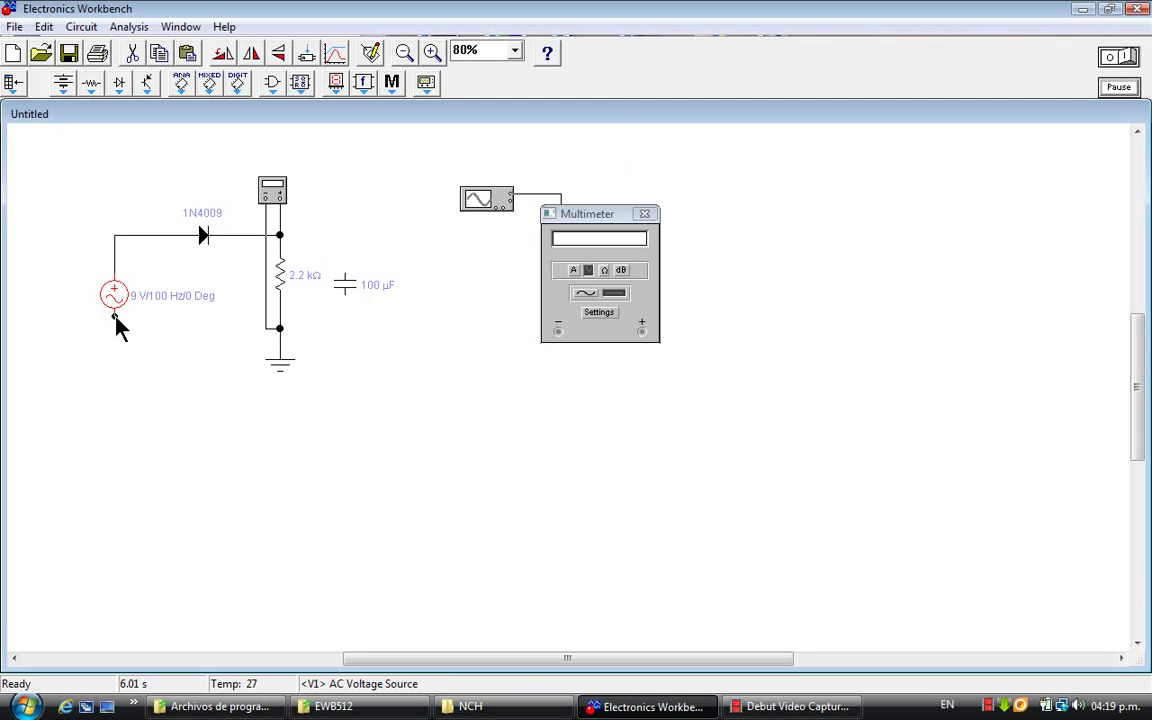
pyautogui.moveTo(132, 351); pyautogui.dragTo(266, 327)
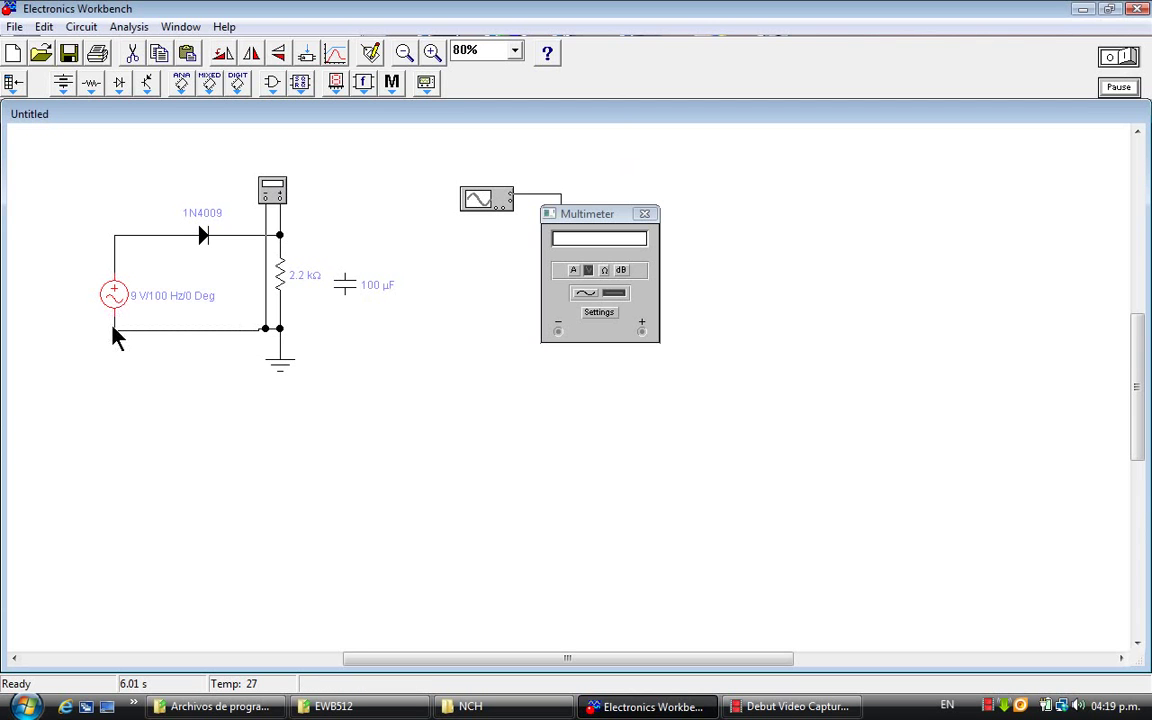
pyautogui.moveTo(115, 297); pyautogui.dragTo(117, 297)
pyautogui.click(158, 450)
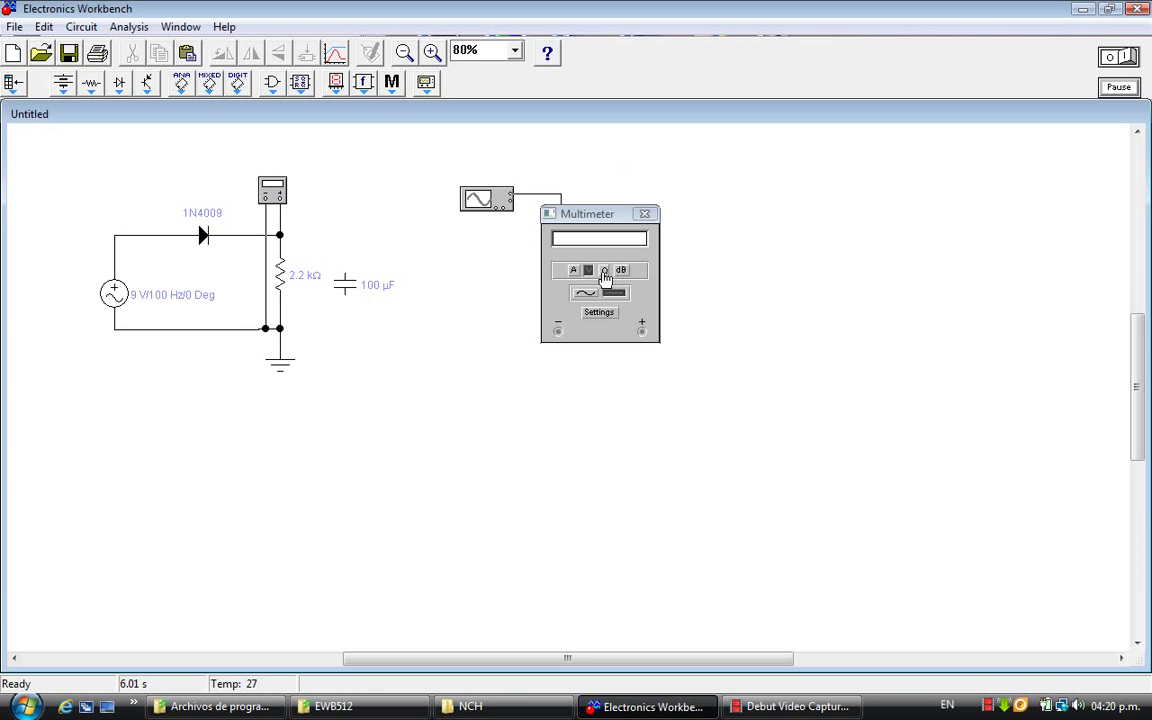
# Move the oscilloscope and its ground closer to the circuit, and wire channel A to the node between diode and resistor
pyautogui.moveTo(505, 201); pyautogui.dragTo(433, 191)
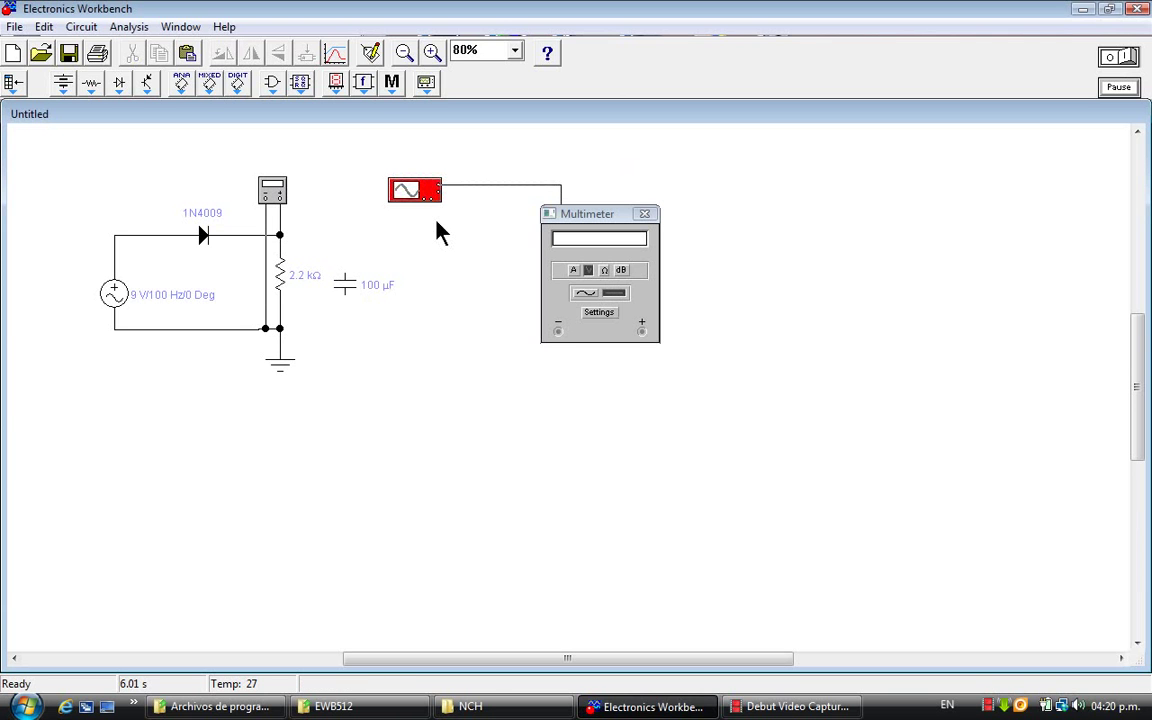
pyautogui.click(441, 232)
pyautogui.click(557, 186)
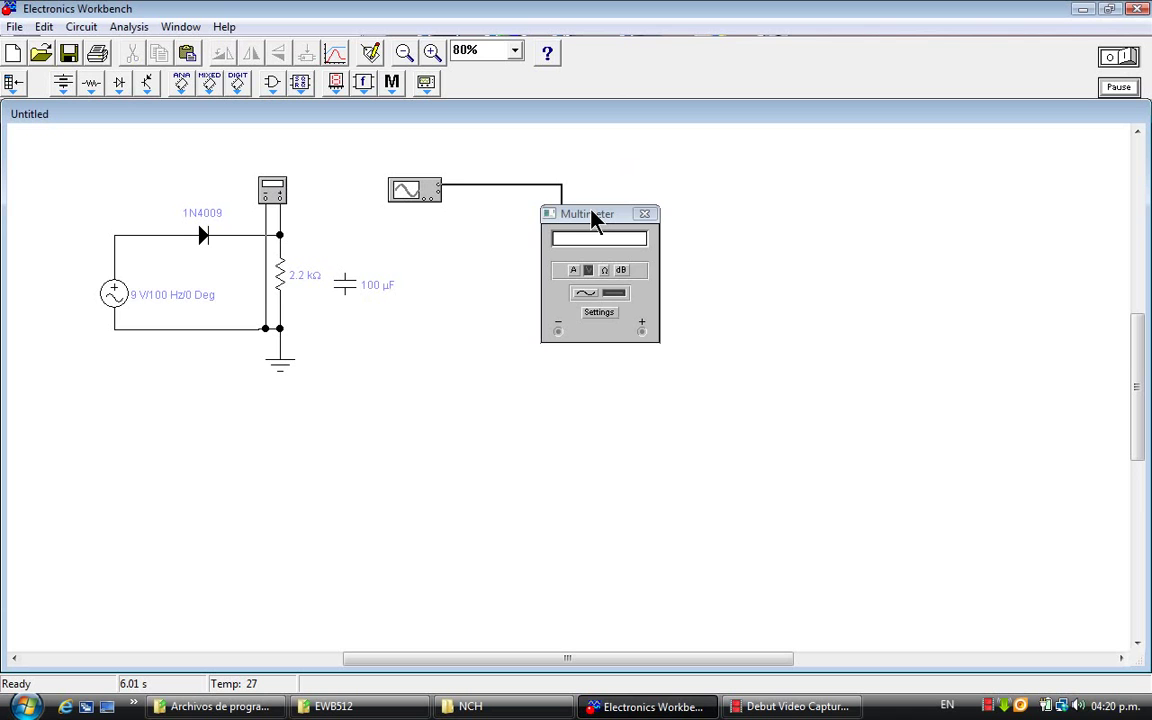
pyautogui.click(645, 215)
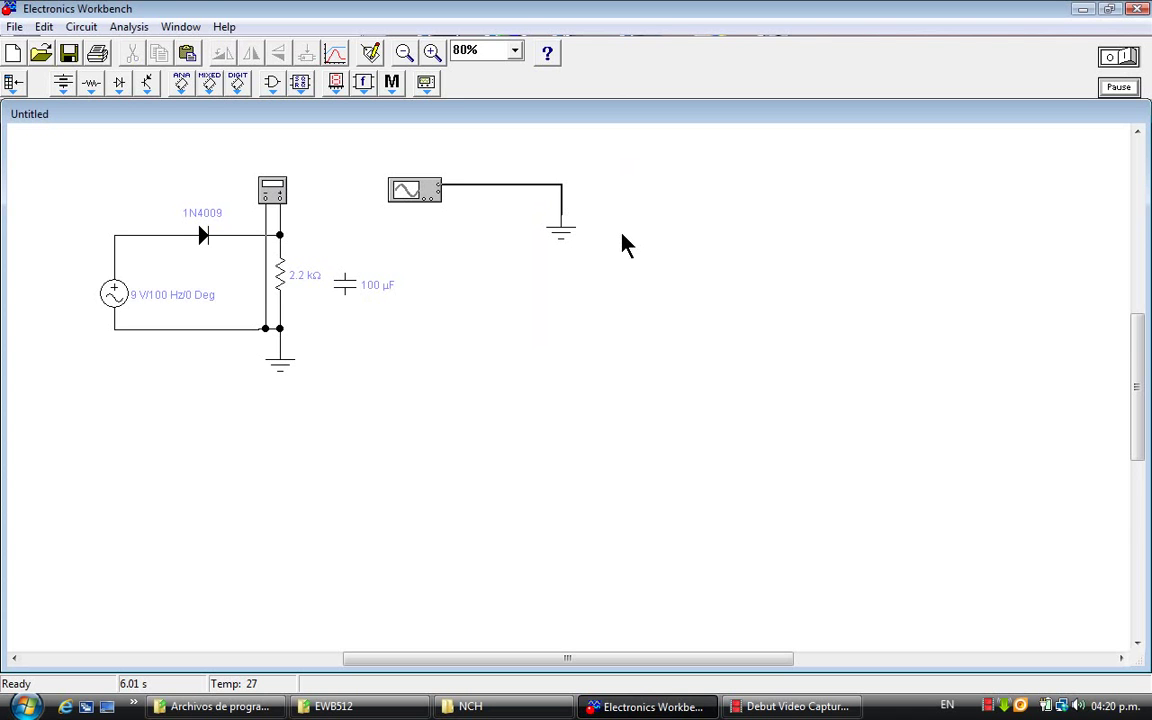
pyautogui.click(500, 310)
pyautogui.moveTo(566, 243); pyautogui.dragTo(515, 232)
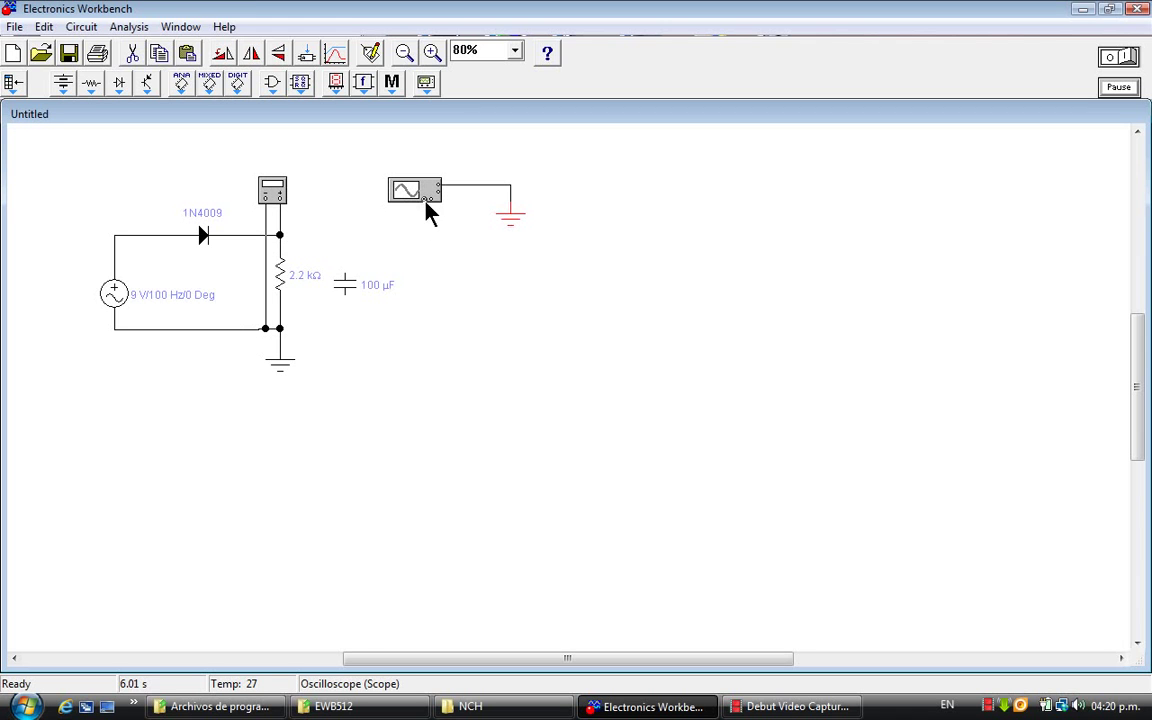
pyautogui.moveTo(426, 200); pyautogui.dragTo(281, 236)
pyautogui.click(445, 276)
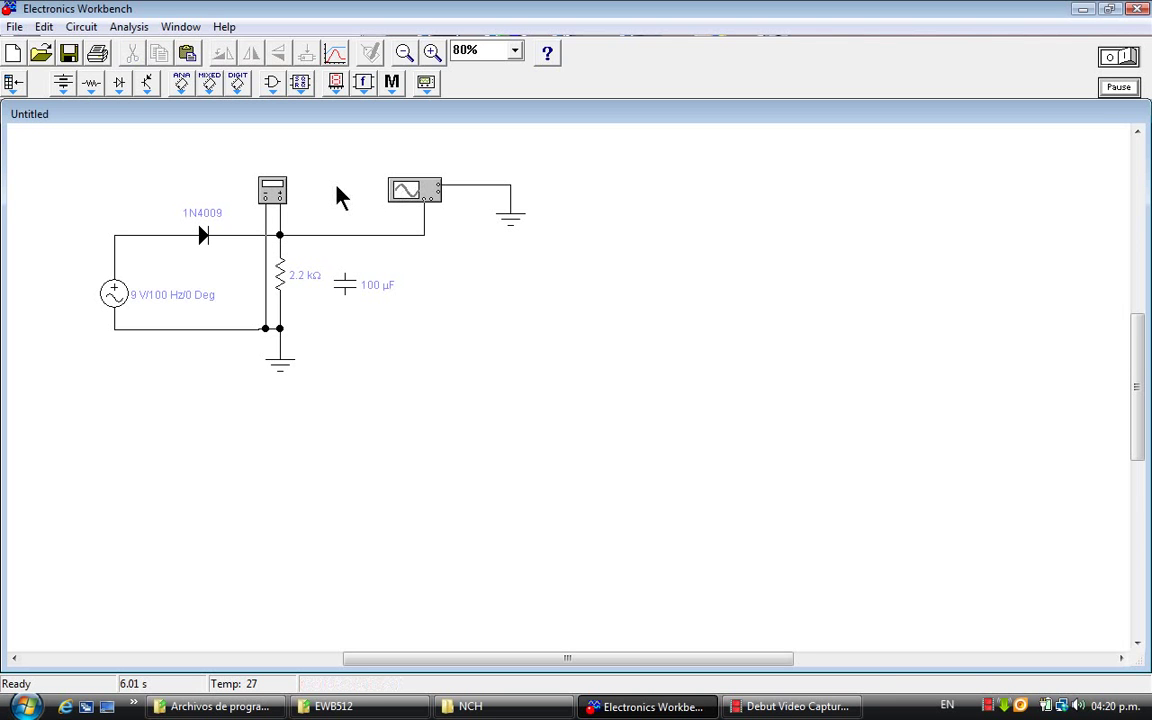
# Open the oscilloscope and multimeter displays and arrange them beside the circuit so that they do not overlap
pyautogui.doubleClick(422, 192)
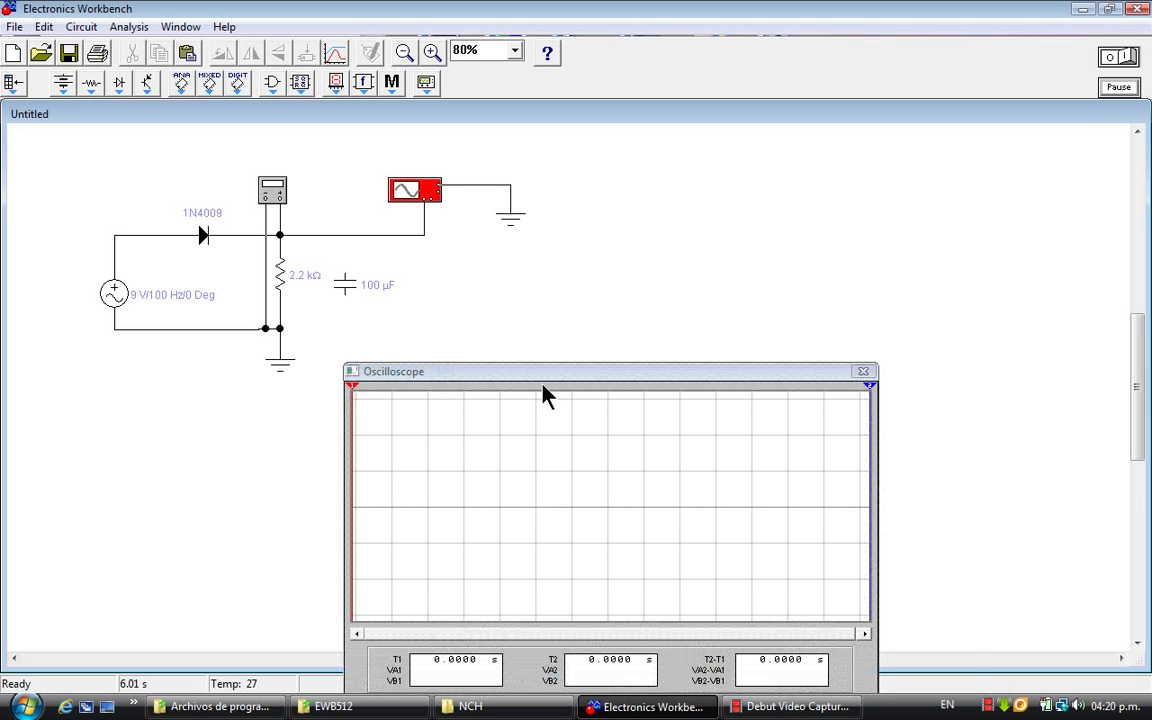
pyautogui.moveTo(613, 369); pyautogui.dragTo(818, 221)
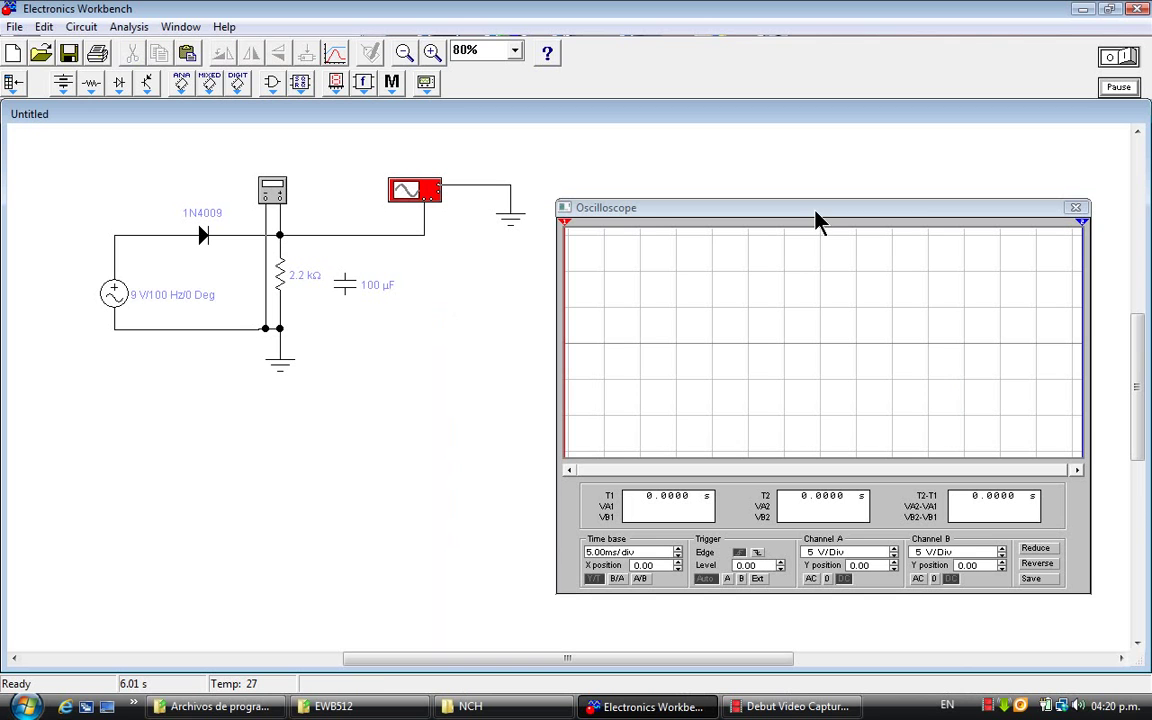
pyautogui.doubleClick(275, 192)
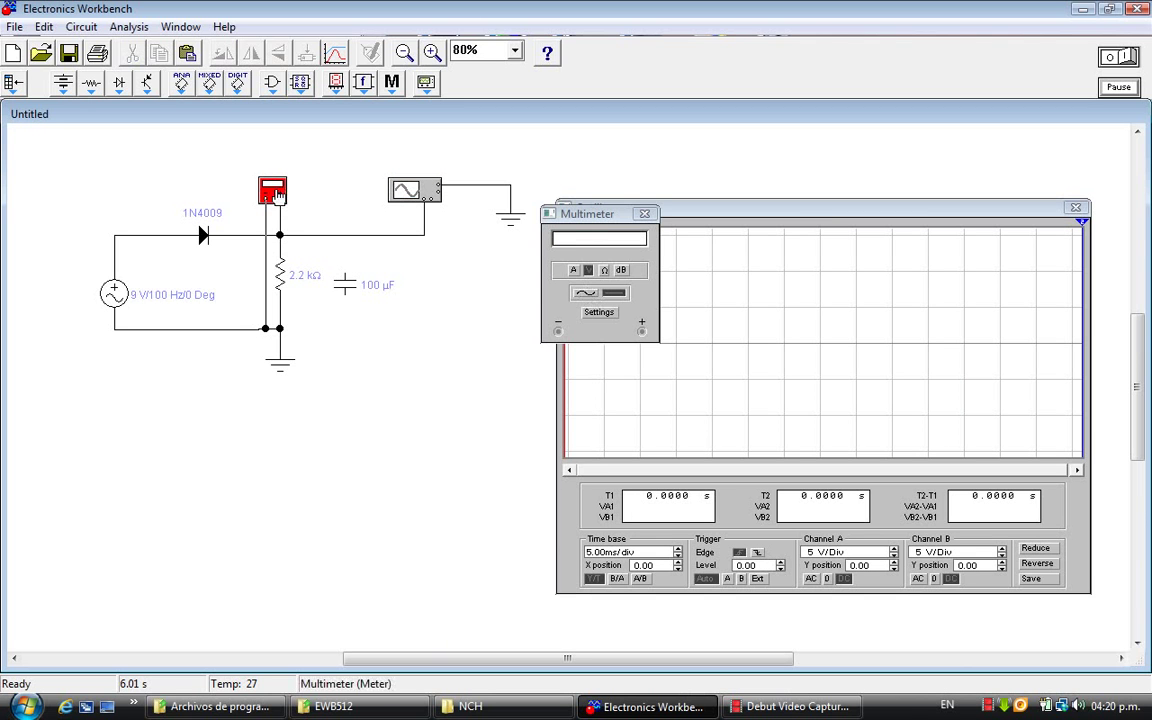
pyautogui.click(585, 293)
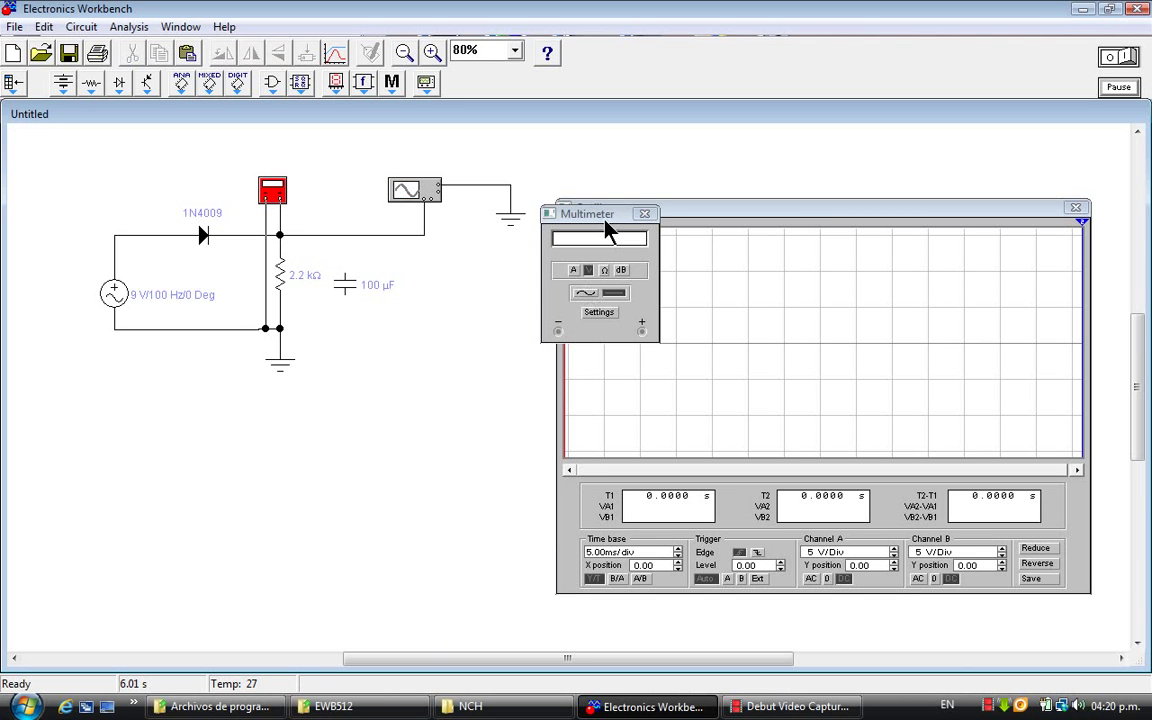
pyautogui.moveTo(605, 220); pyautogui.dragTo(435, 368)
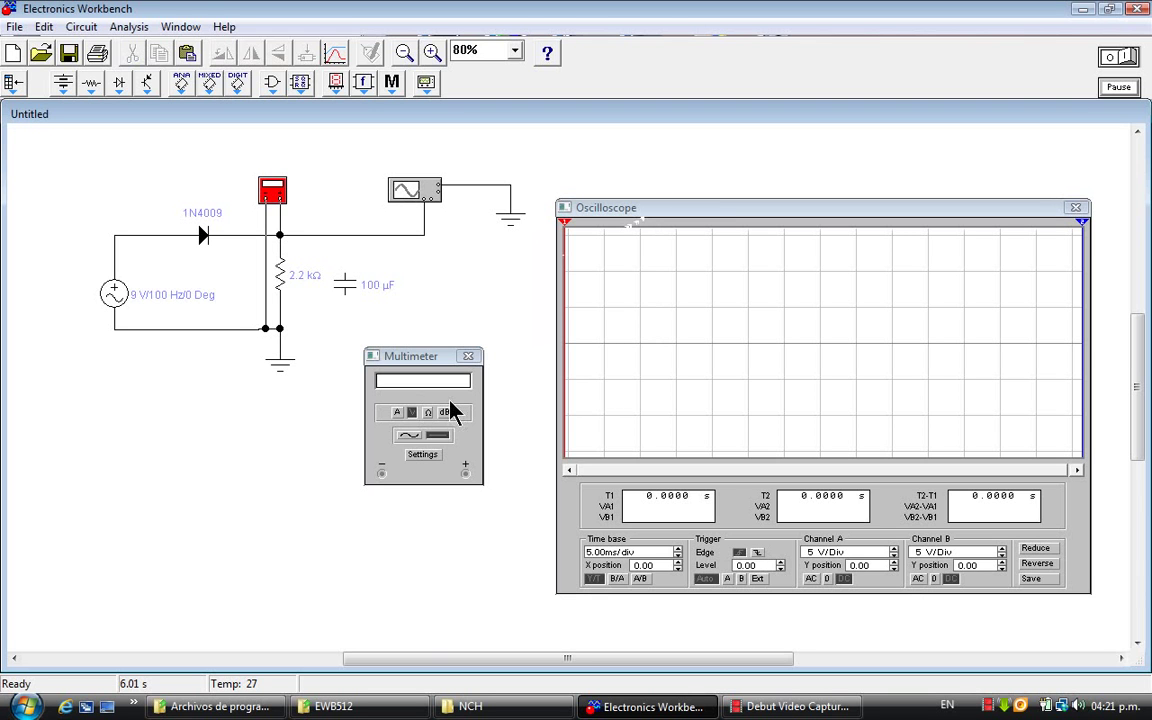
# Run and stop the simulation to view the rectified waveform and output voltage, keeping the multimeter in DC mode
pyautogui.click(1130, 58)
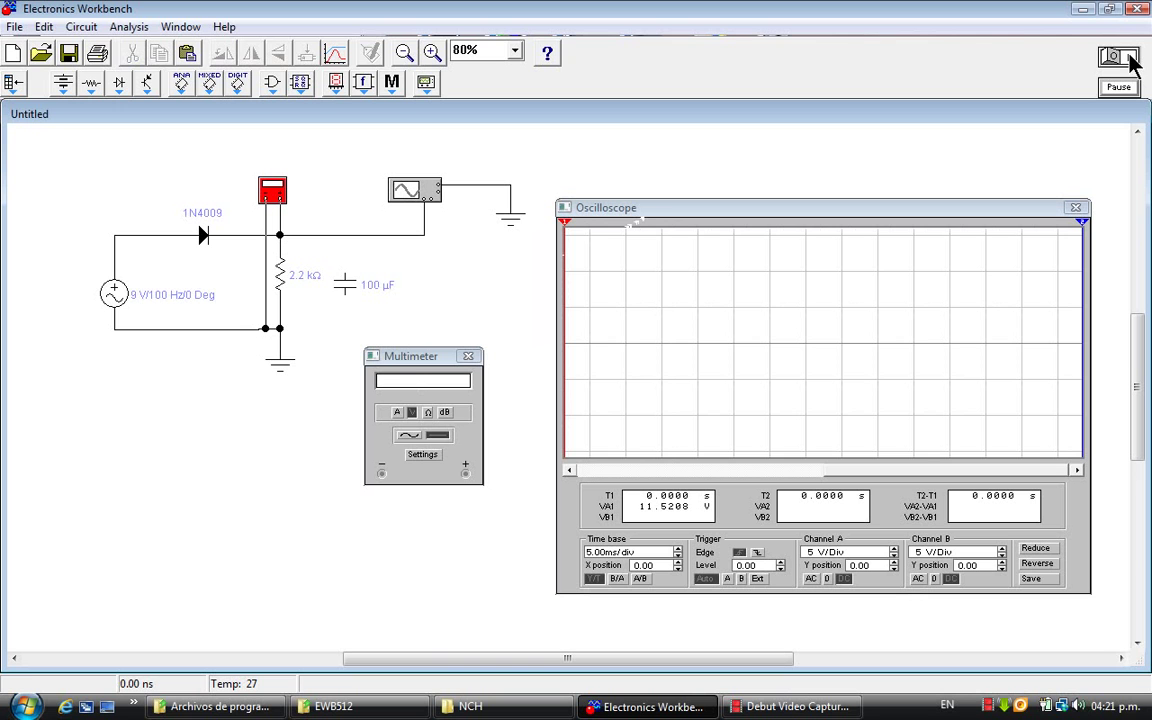
pyautogui.click(1117, 60)
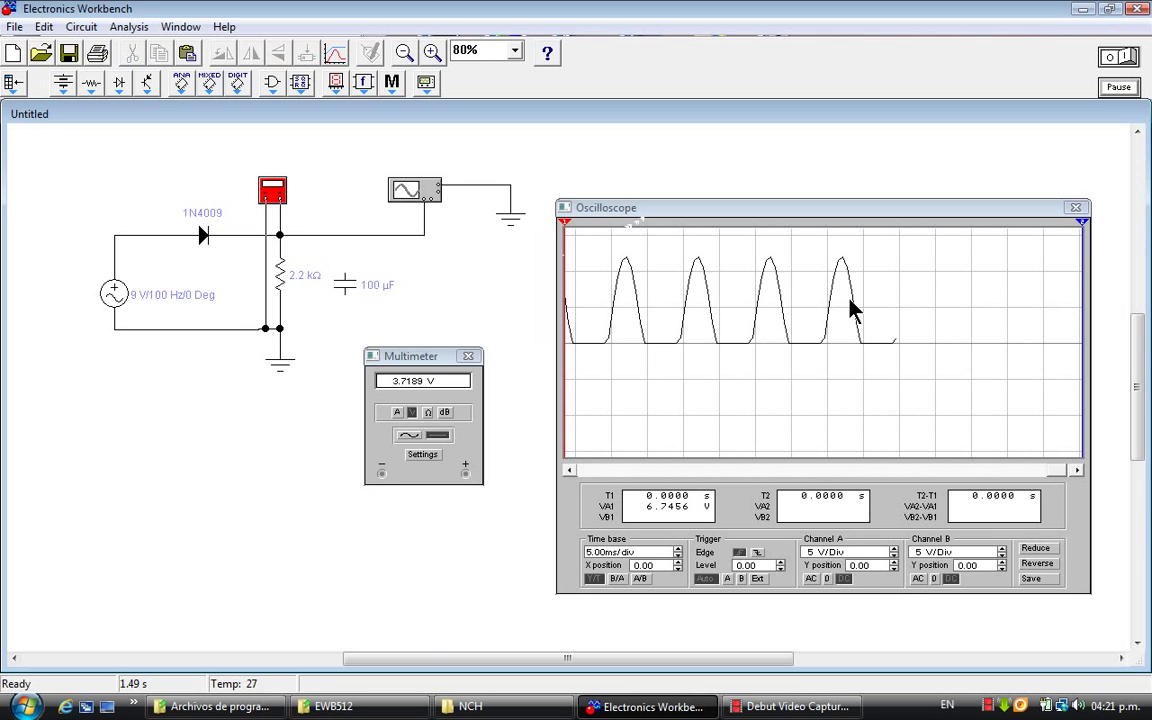
pyautogui.click(410, 438)
pyautogui.click(440, 439)
# Wire the 100 µF capacitor in parallel with the 2.2 kΩ resistor
pyautogui.moveTo(345, 273); pyautogui.dragTo(281, 236)
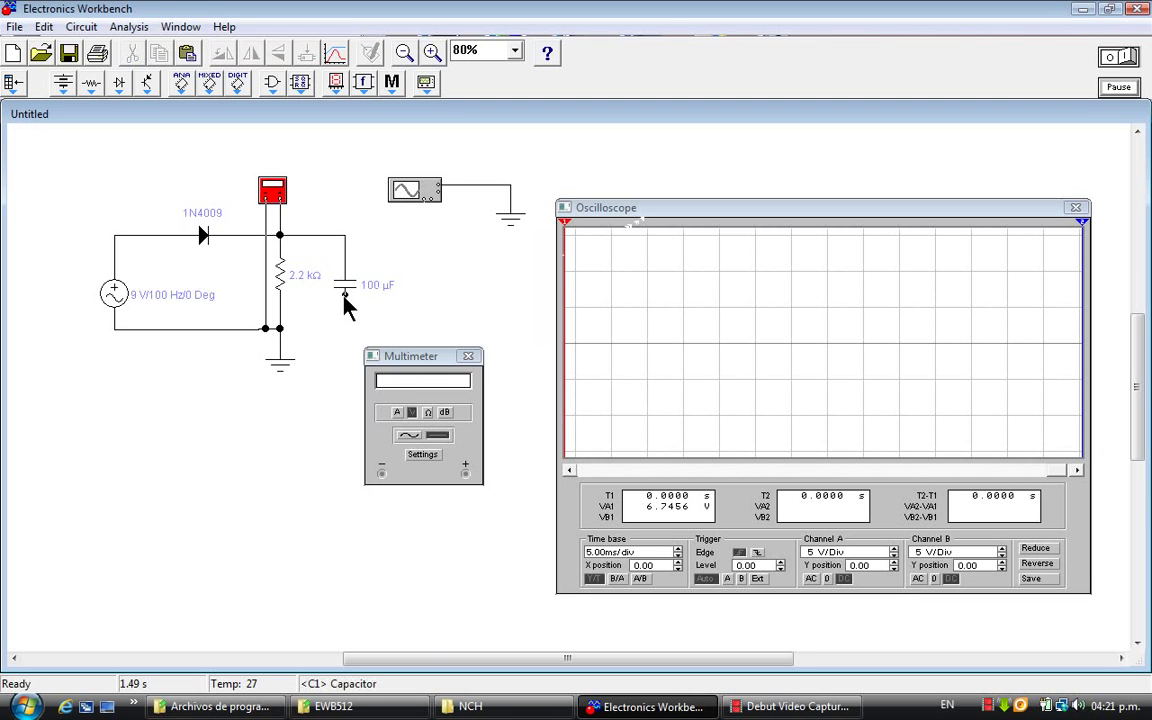
pyautogui.moveTo(345, 294); pyautogui.dragTo(281, 327)
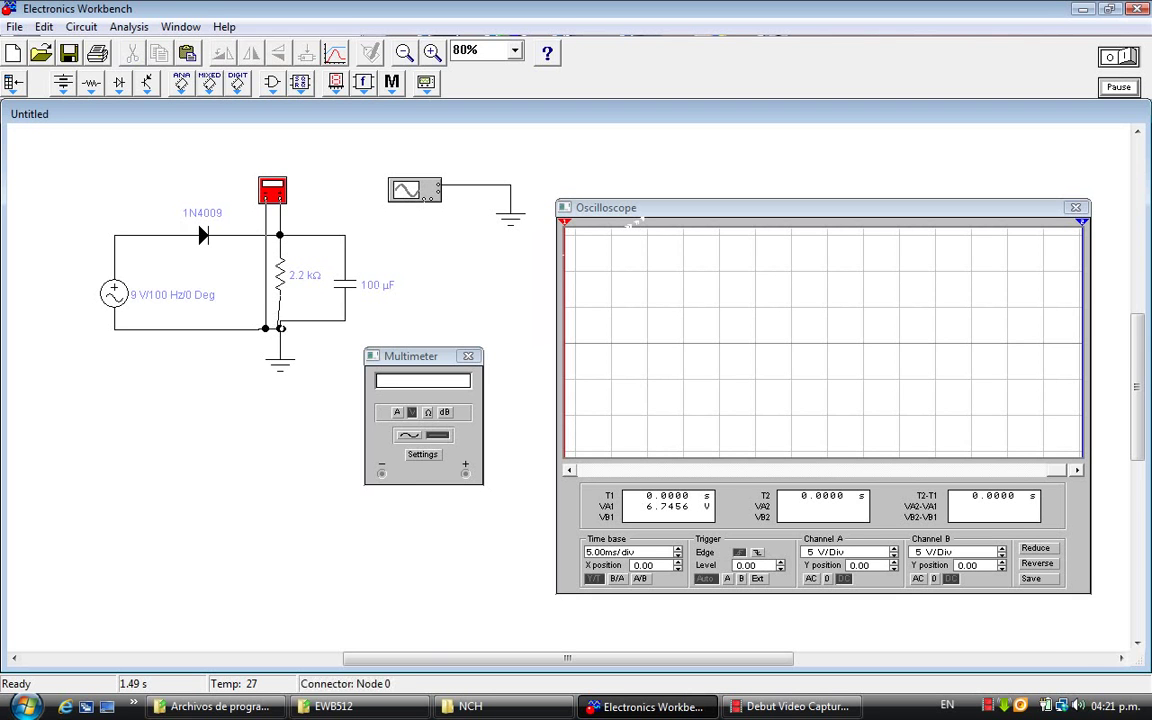
pyautogui.moveTo(281, 328); pyautogui.dragTo(281, 328)
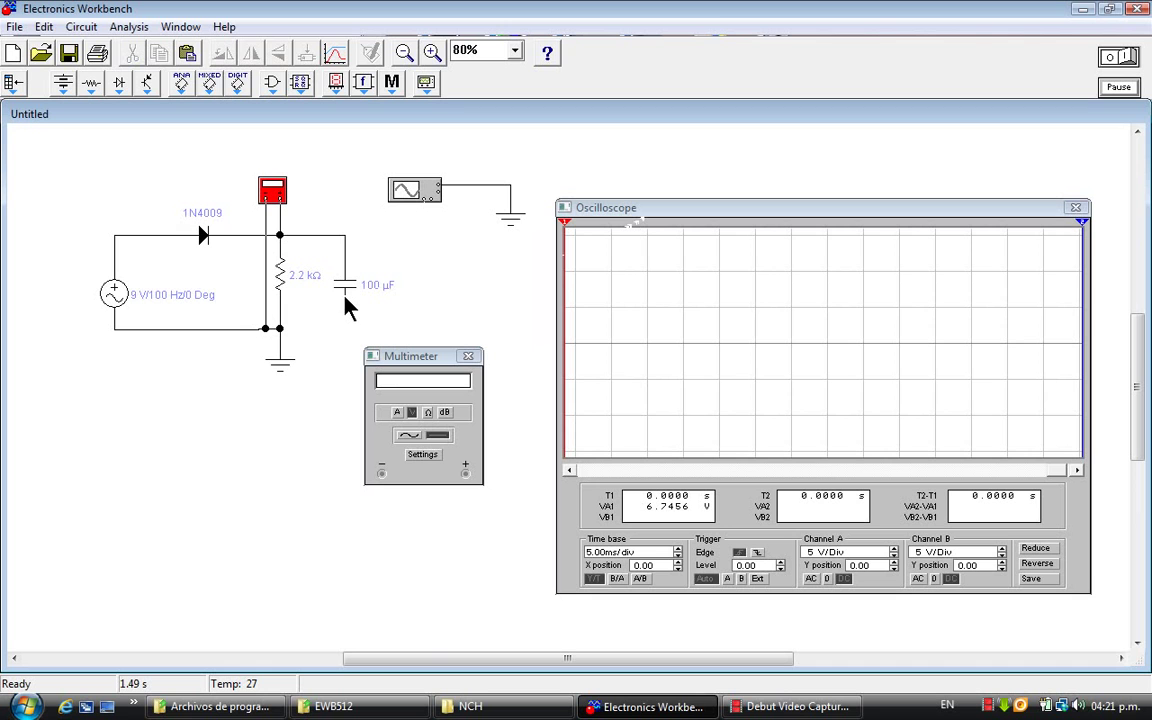
pyautogui.moveTo(345, 297)
pyautogui.mouseDown()
pyautogui.moveTo(292, 340)
pyautogui.moveTo(280, 329)
pyautogui.mouseUp()
# Place a new capacitor below the AC source and rotate it to a vertical orientation
pyautogui.click(92, 84)
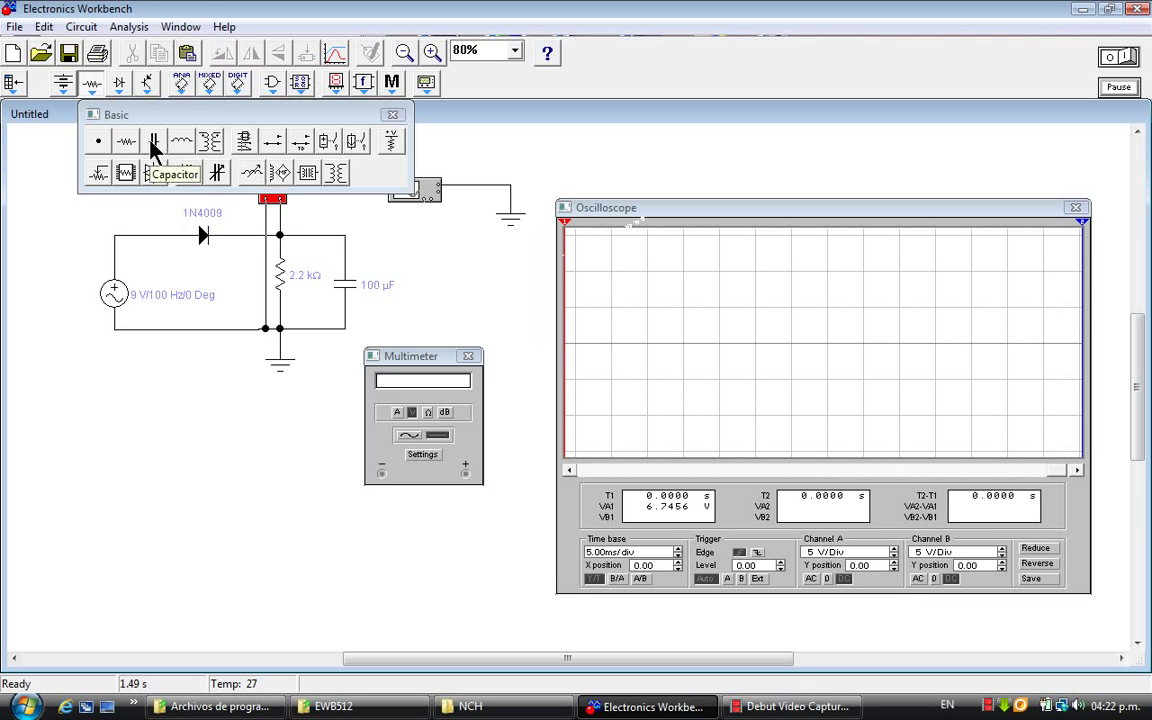
pyautogui.moveTo(152, 144); pyautogui.dragTo(79, 459)
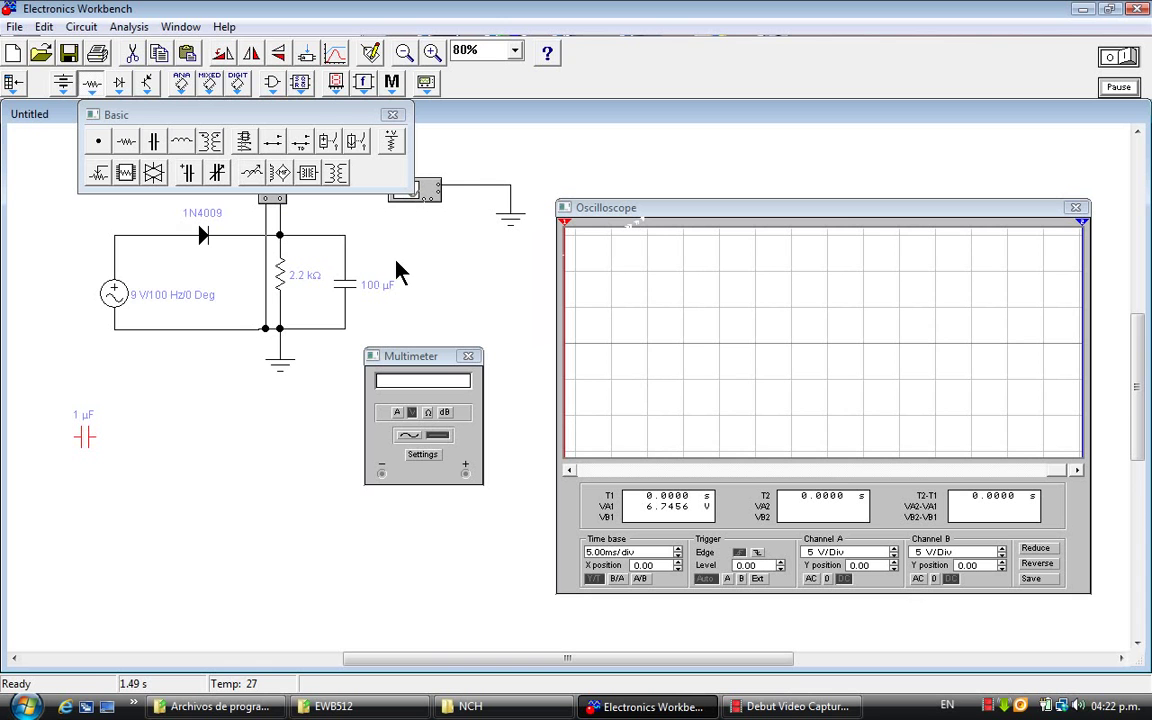
pyautogui.rightClick(86, 436)
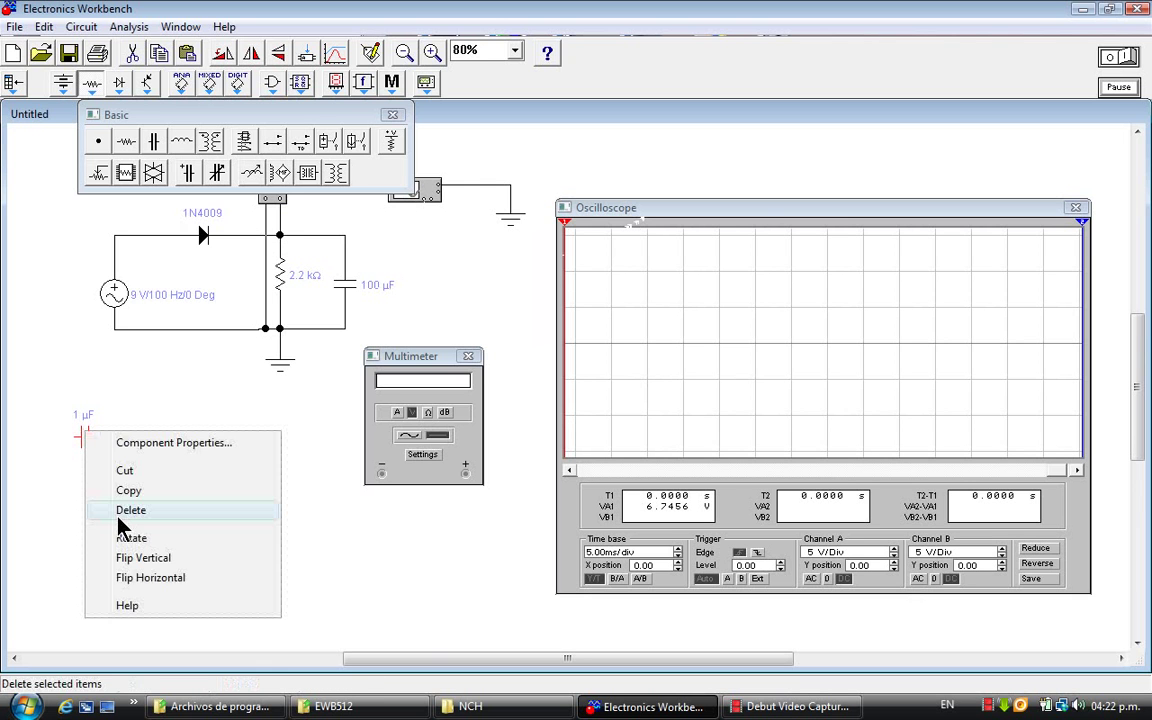
pyautogui.click(130, 538)
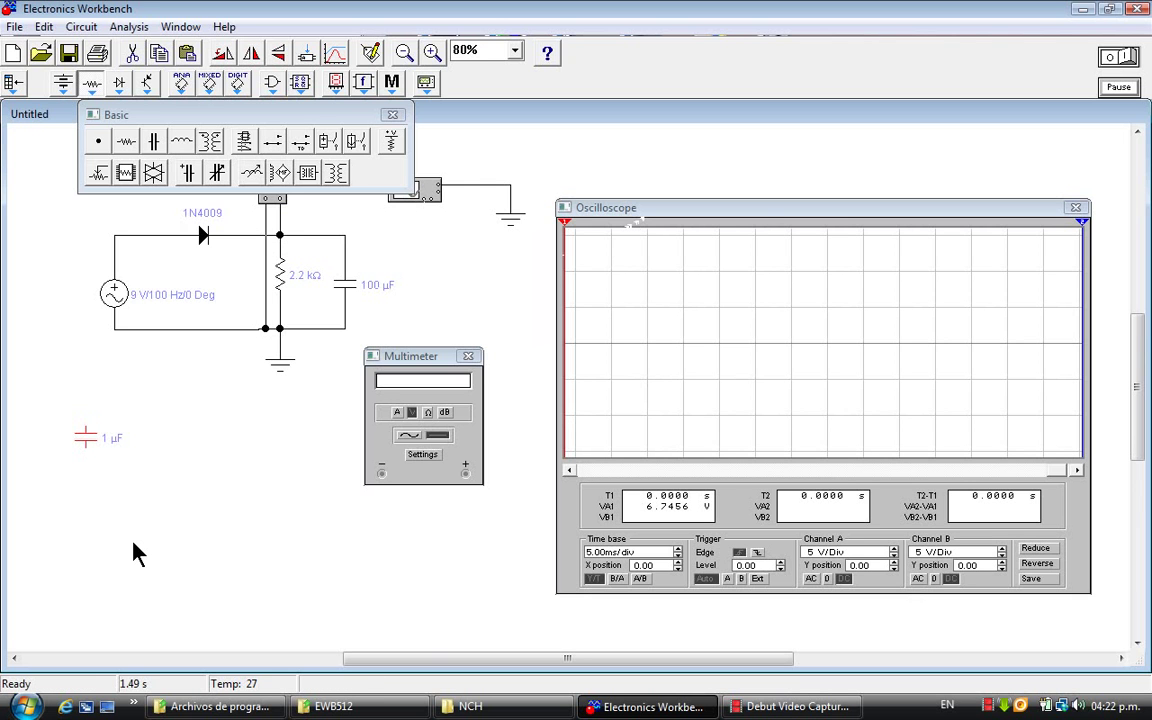
# View the value properties of the extra capacitor, leave them as they are, and delete that capacitor
pyautogui.doubleClick(85, 441)
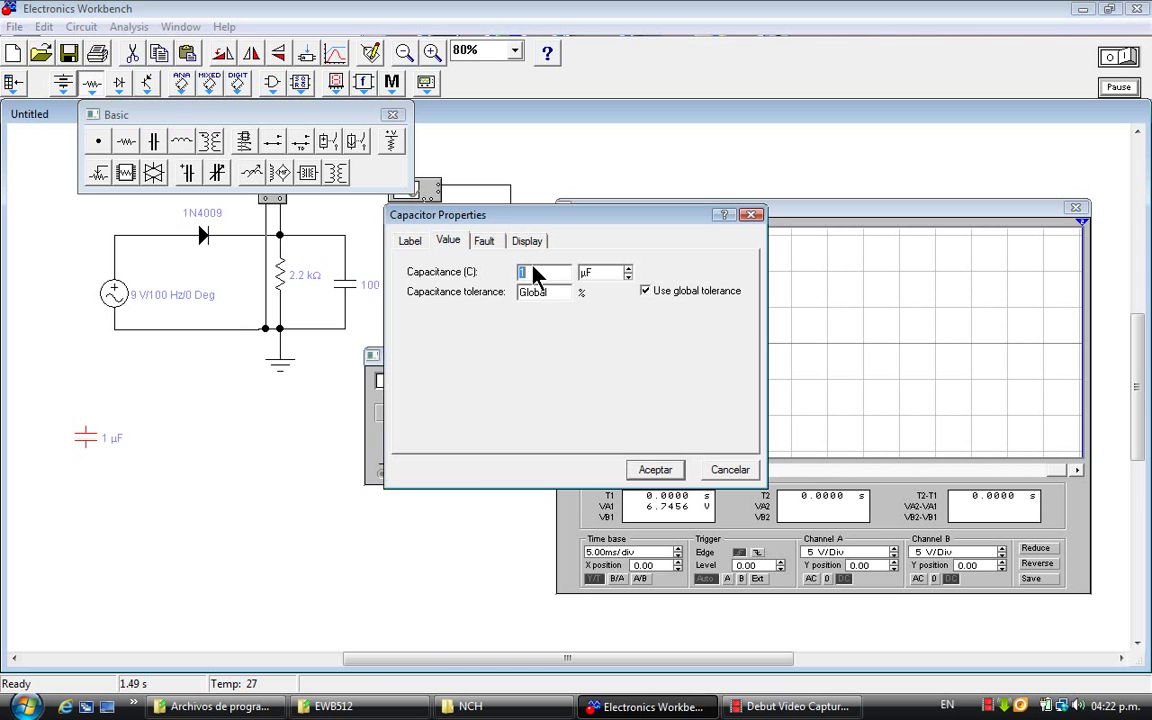
pyautogui.click(722, 475)
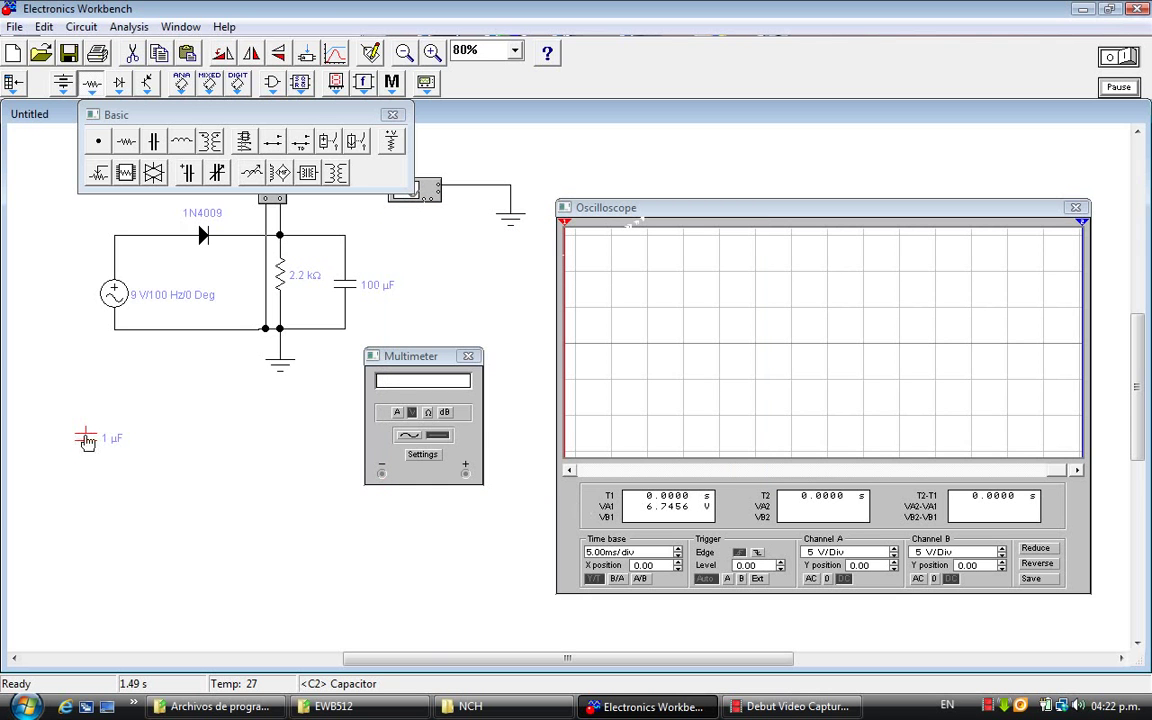
pyautogui.press('Delete')
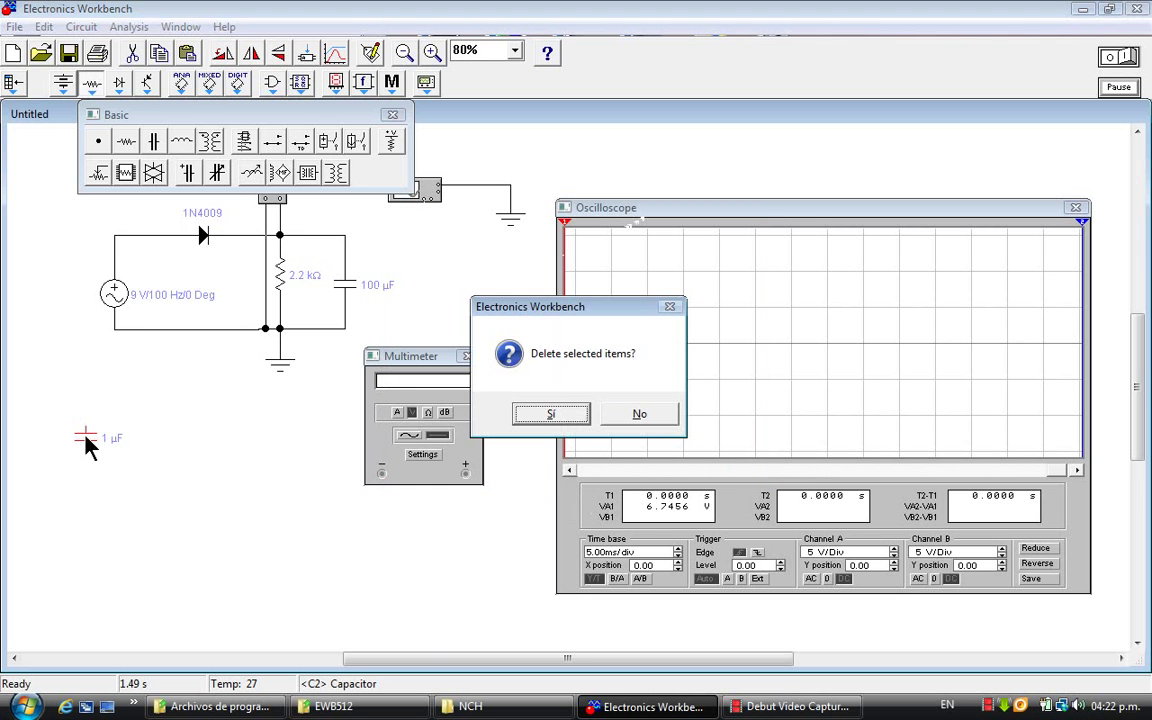
pyautogui.click(544, 412)
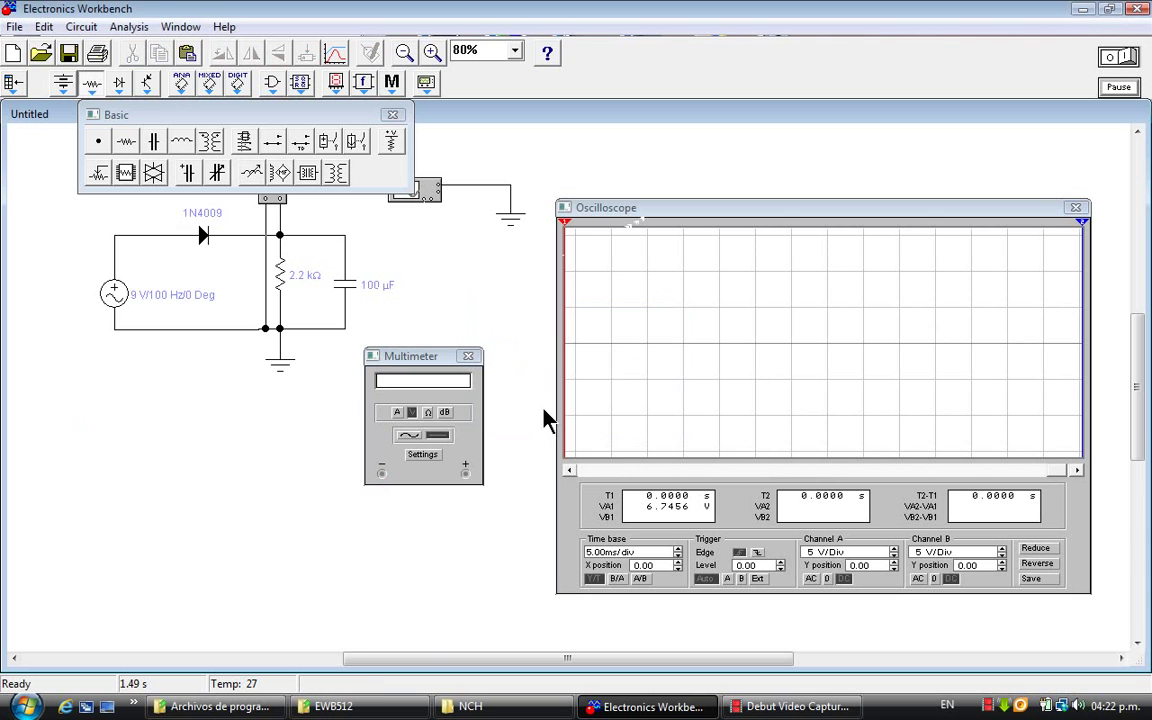
# Check the capacitance setting of the capacitor across the resistor without changing it
pyautogui.doubleClick(348, 286)
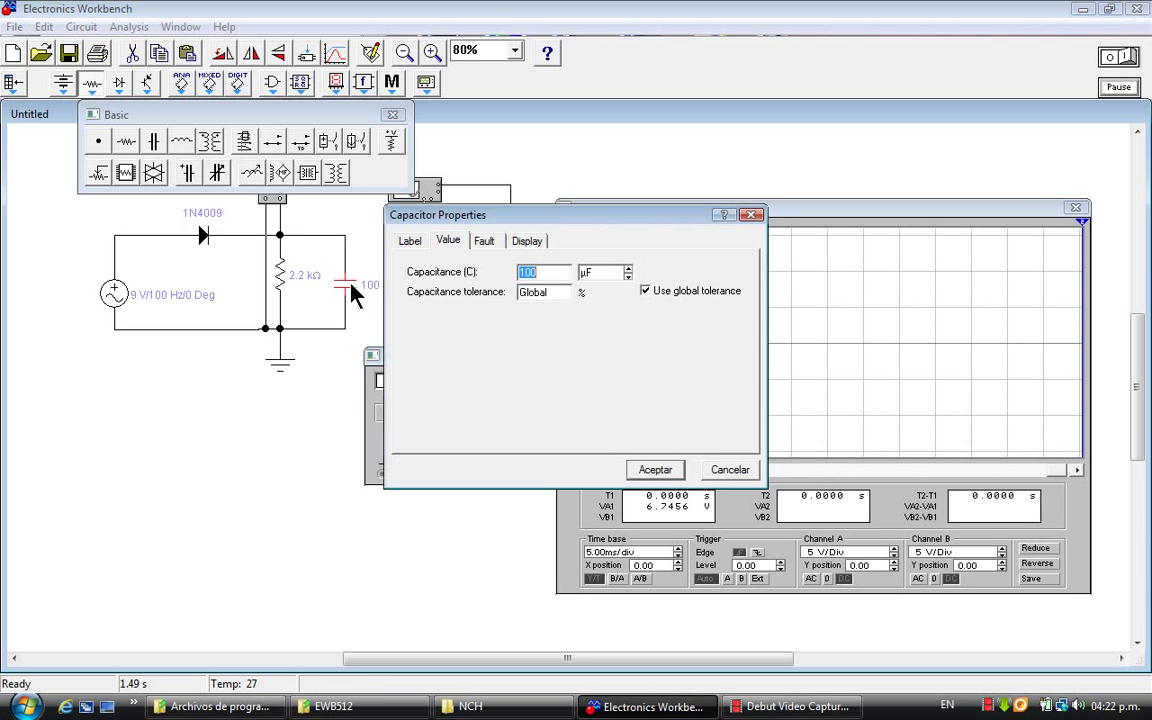
pyautogui.click(746, 472)
pyautogui.click(370, 358)
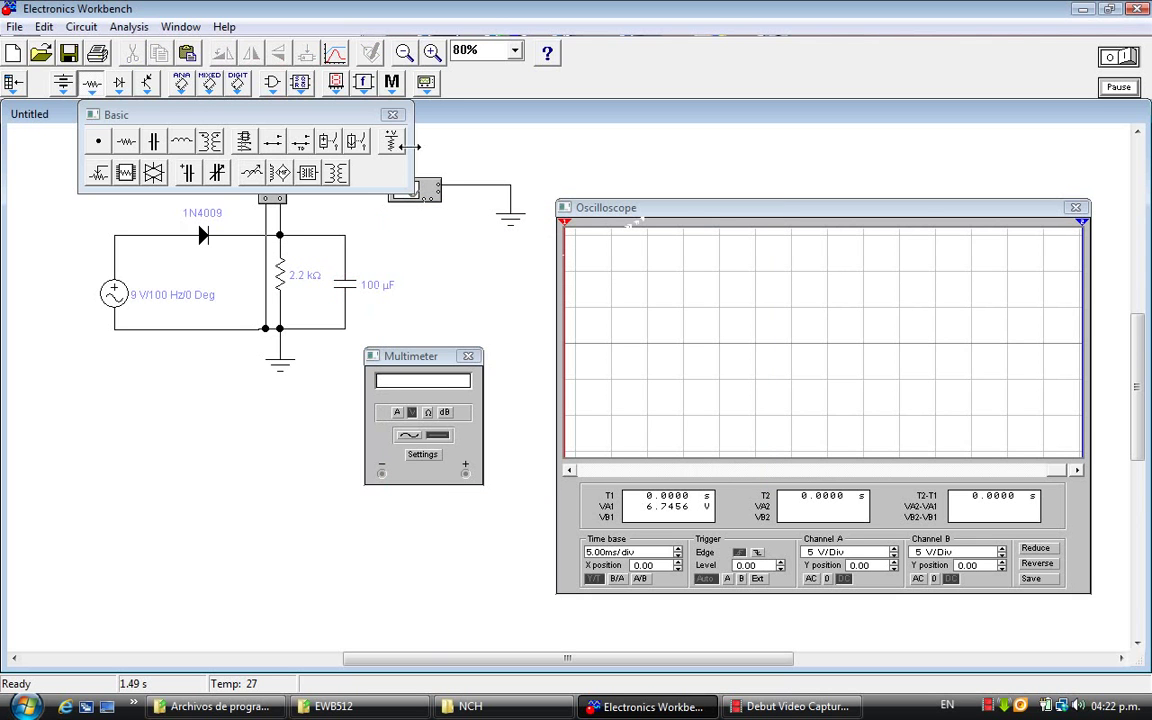
# Close the Basic parts bin and run the simulation briefly to read the filtered DC voltage on the multimeter
pyautogui.click(394, 116)
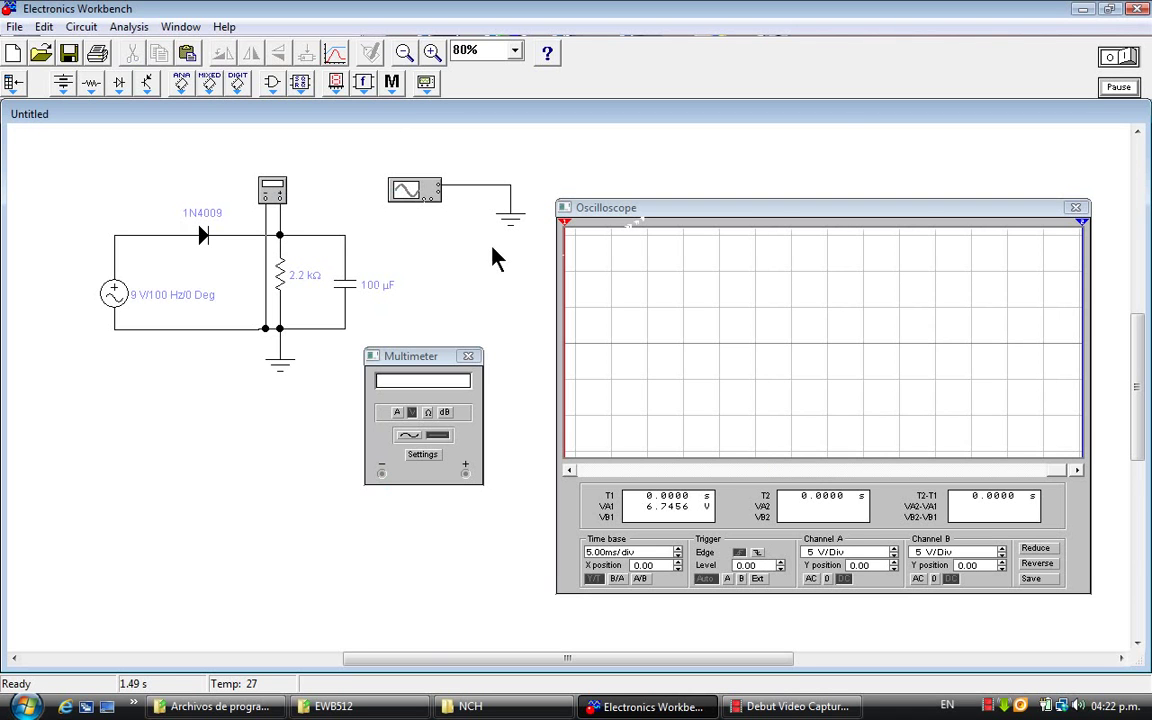
pyautogui.click(1126, 60)
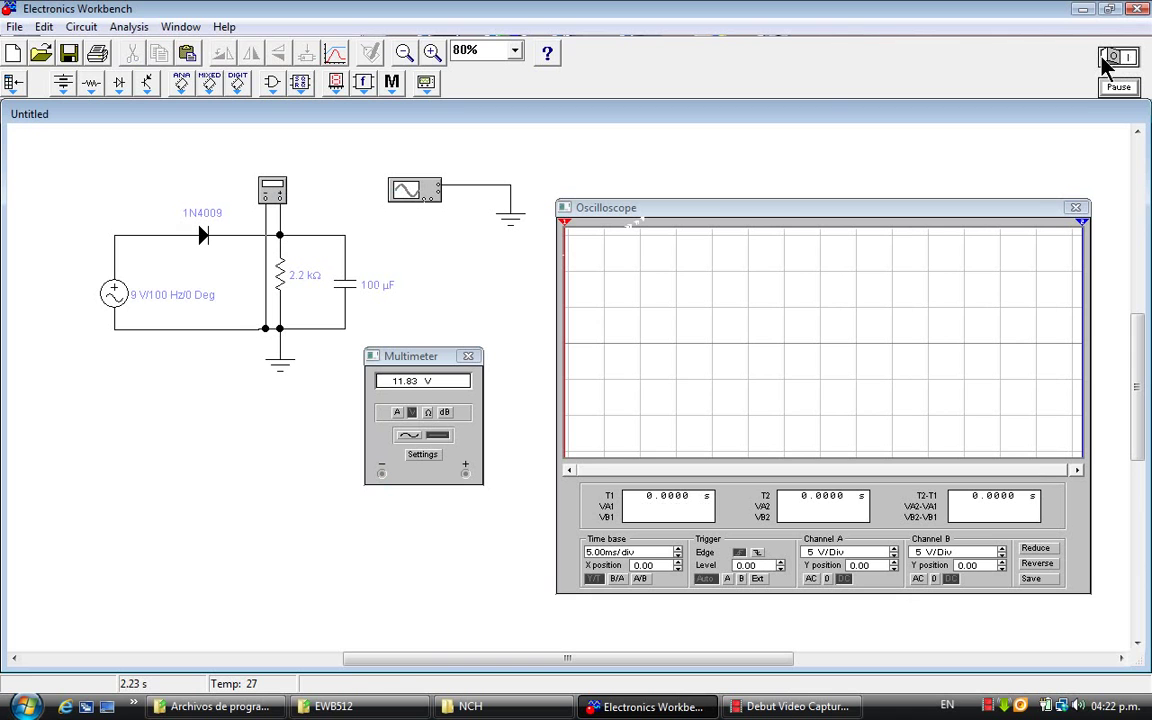
pyautogui.click(1104, 59)
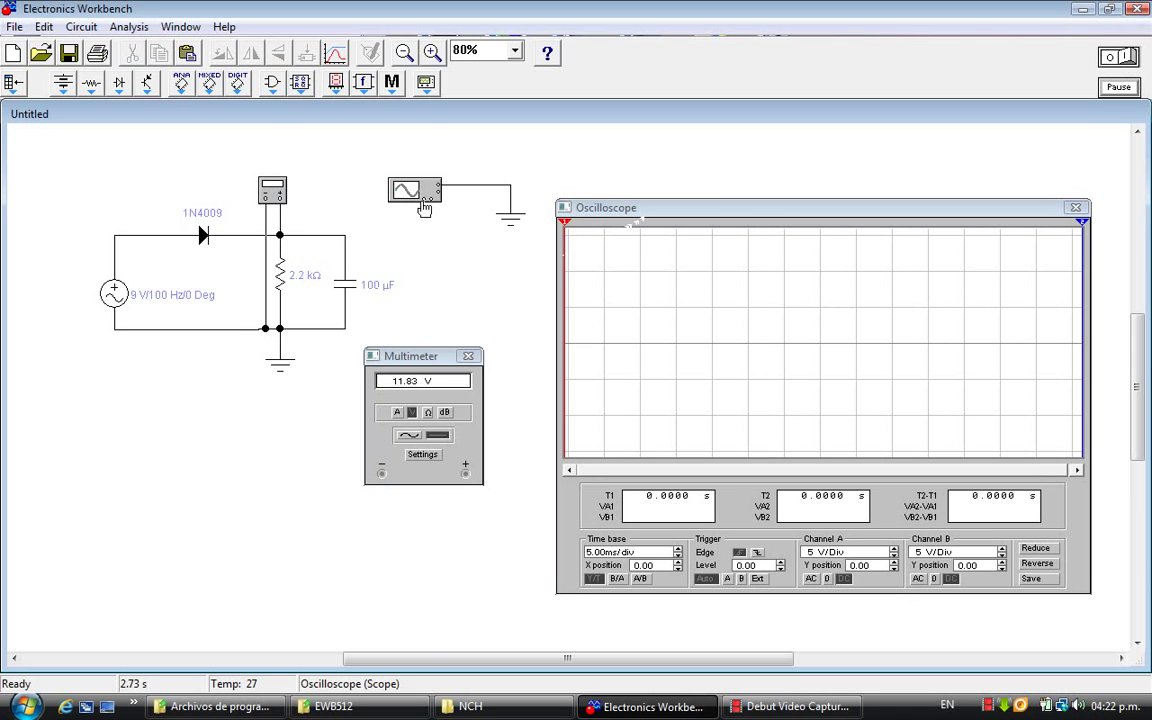
# Wire the oscilloscope's channel A input to the upper node of the 100 µF capacitor and briefly simulate the circuit
pyautogui.moveTo(423, 201); pyautogui.dragTo(344, 235)
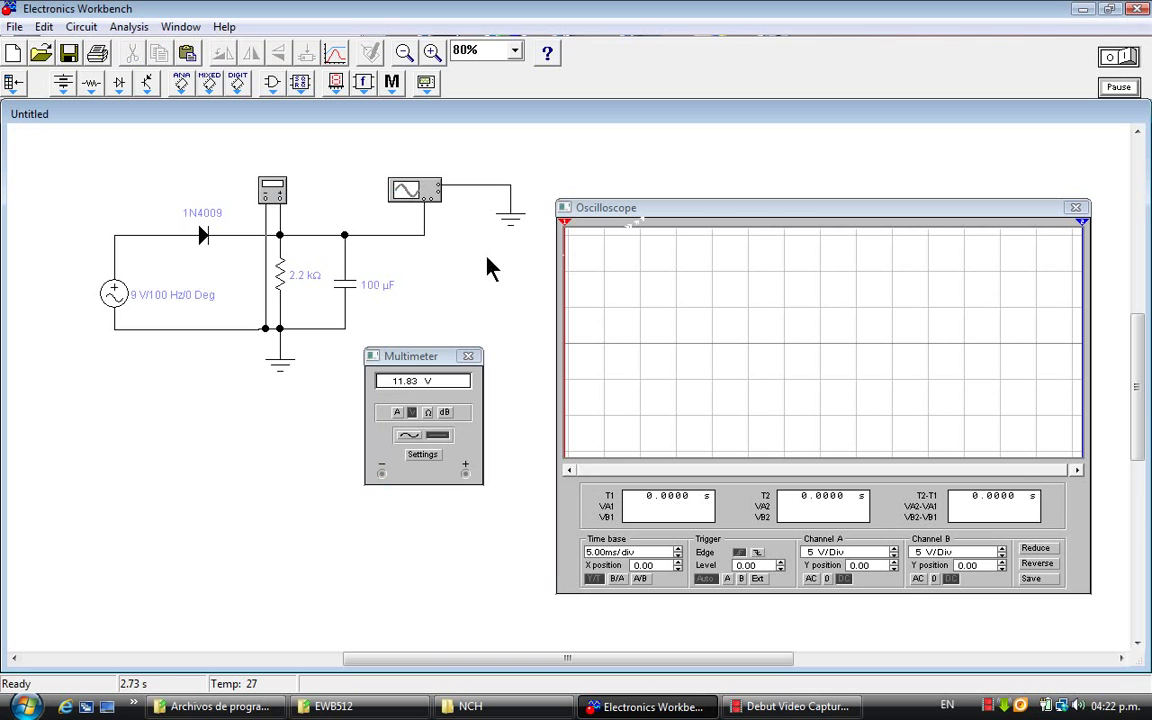
pyautogui.click(1120, 60)
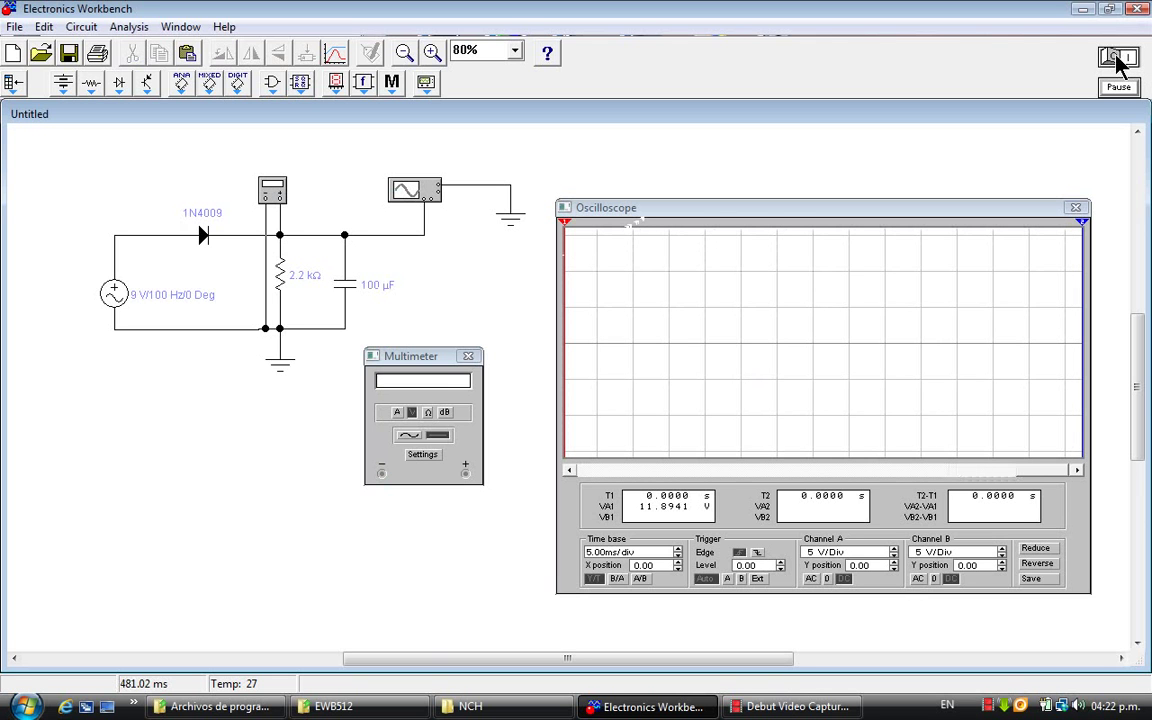
pyautogui.click(1119, 61)
# Restart and stop the simulation repeatedly until the filtered output's ripple waveform can be examined on the oscilloscope
pyautogui.click(1112, 61)
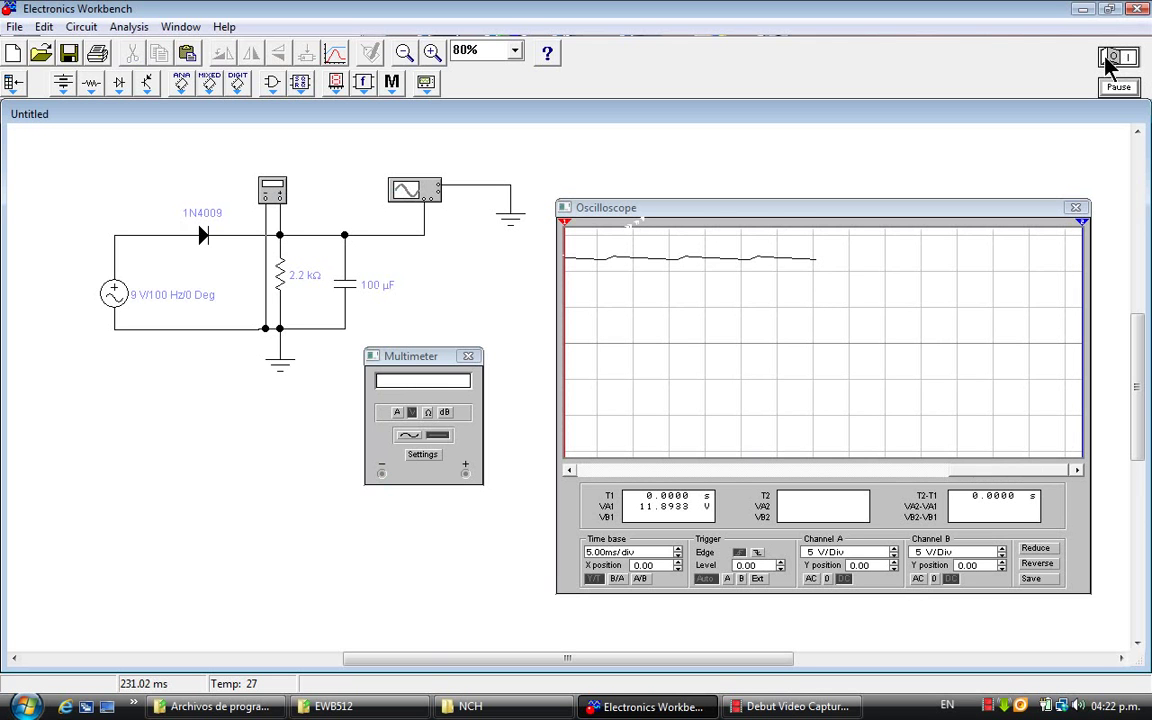
pyautogui.click(1118, 61)
pyautogui.click(1119, 61)
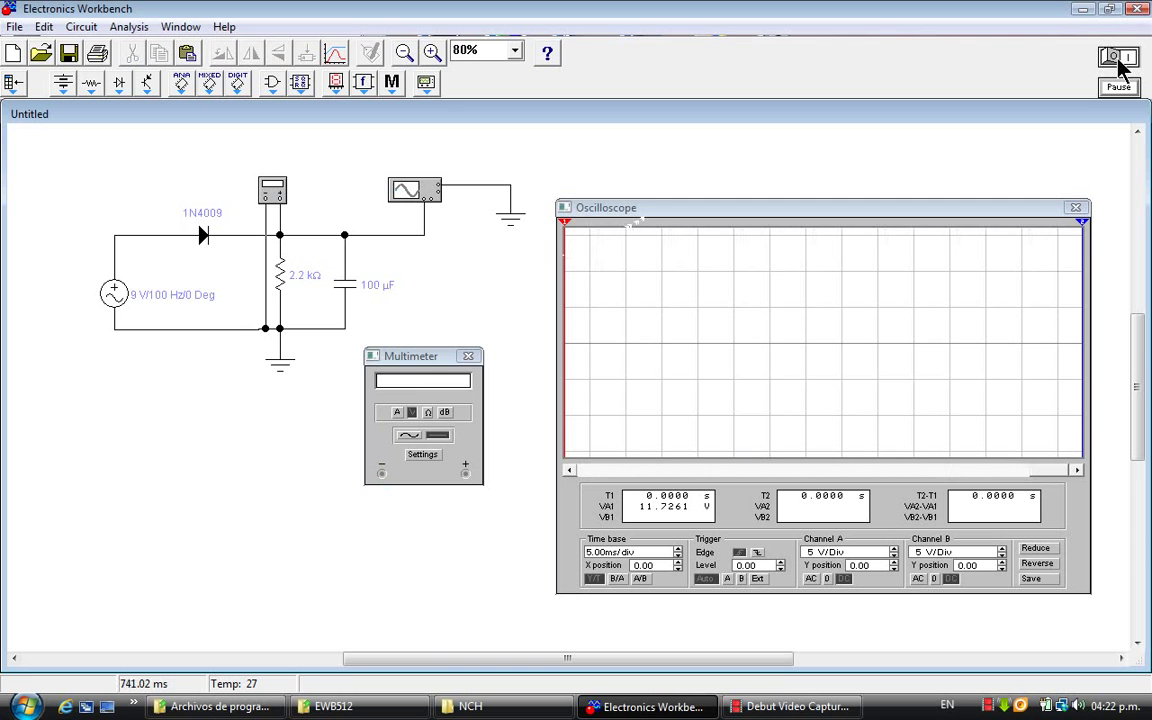
pyautogui.click(1127, 62)
pyautogui.click(1115, 60)
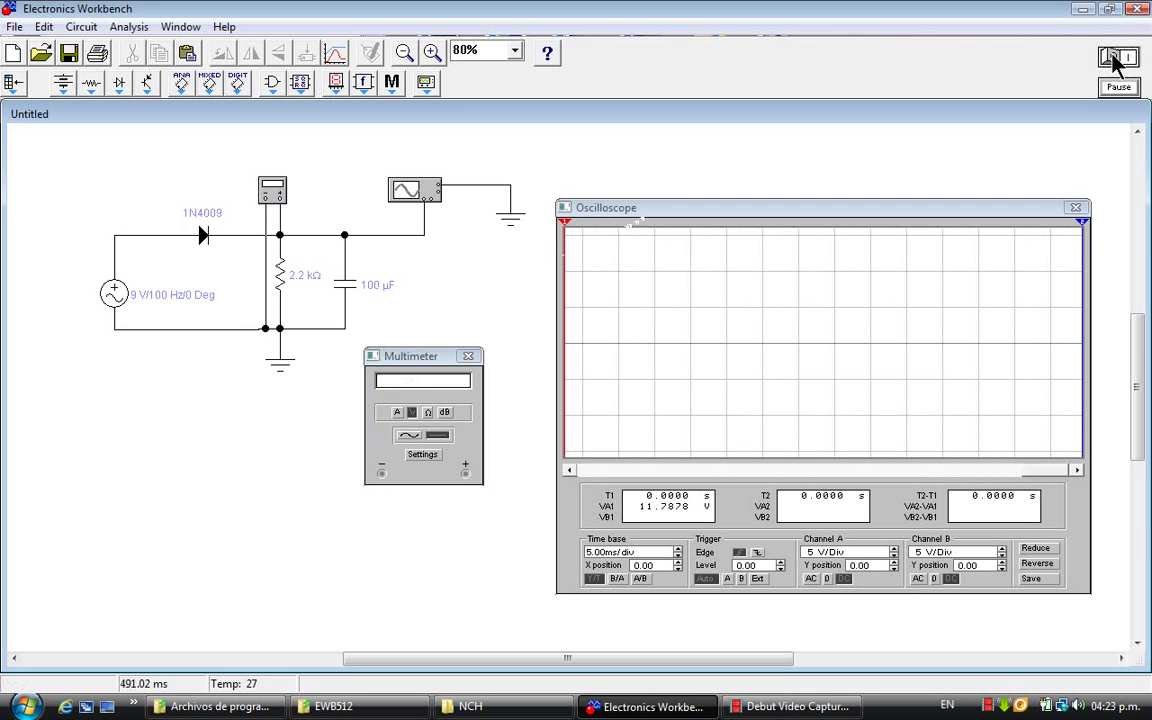
pyautogui.click(1117, 62)
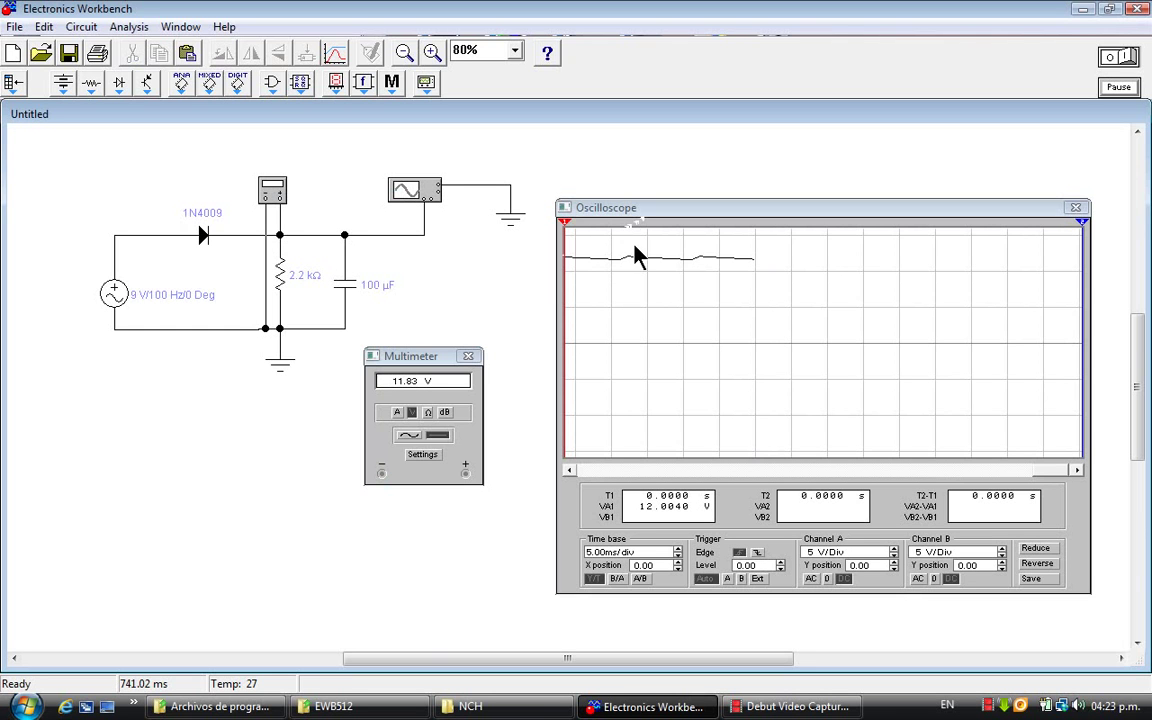
pyautogui.click(1118, 61)
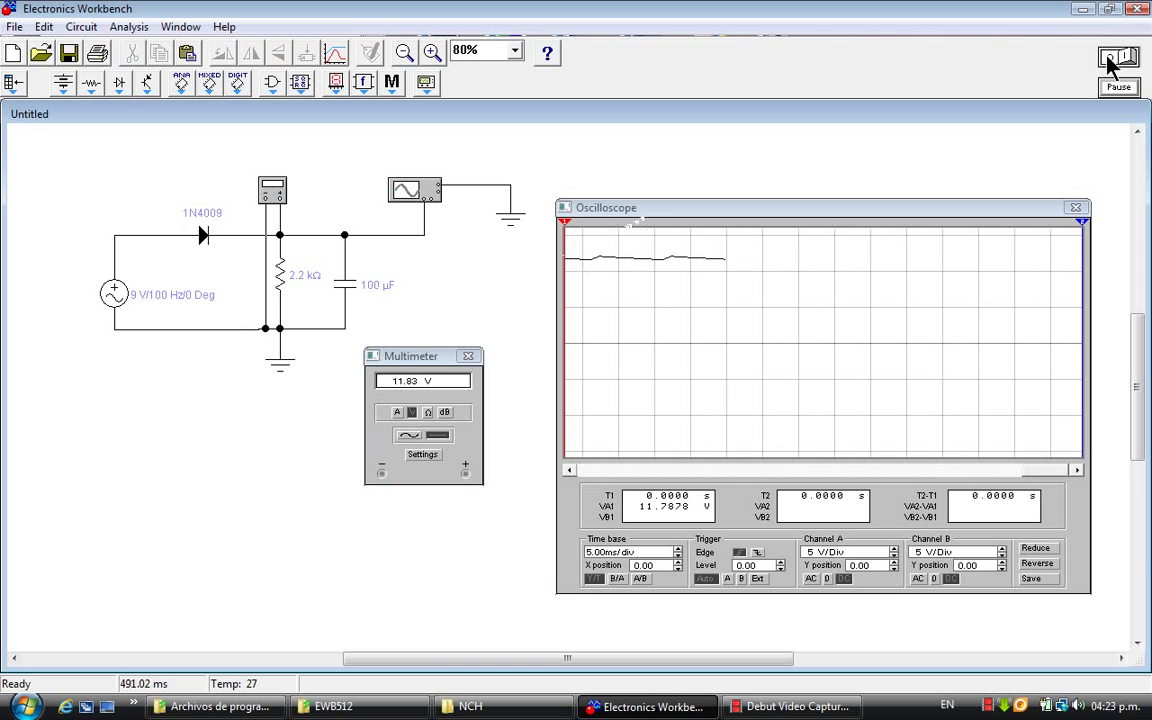
pyautogui.click(1118, 62)
pyautogui.click(1121, 61)
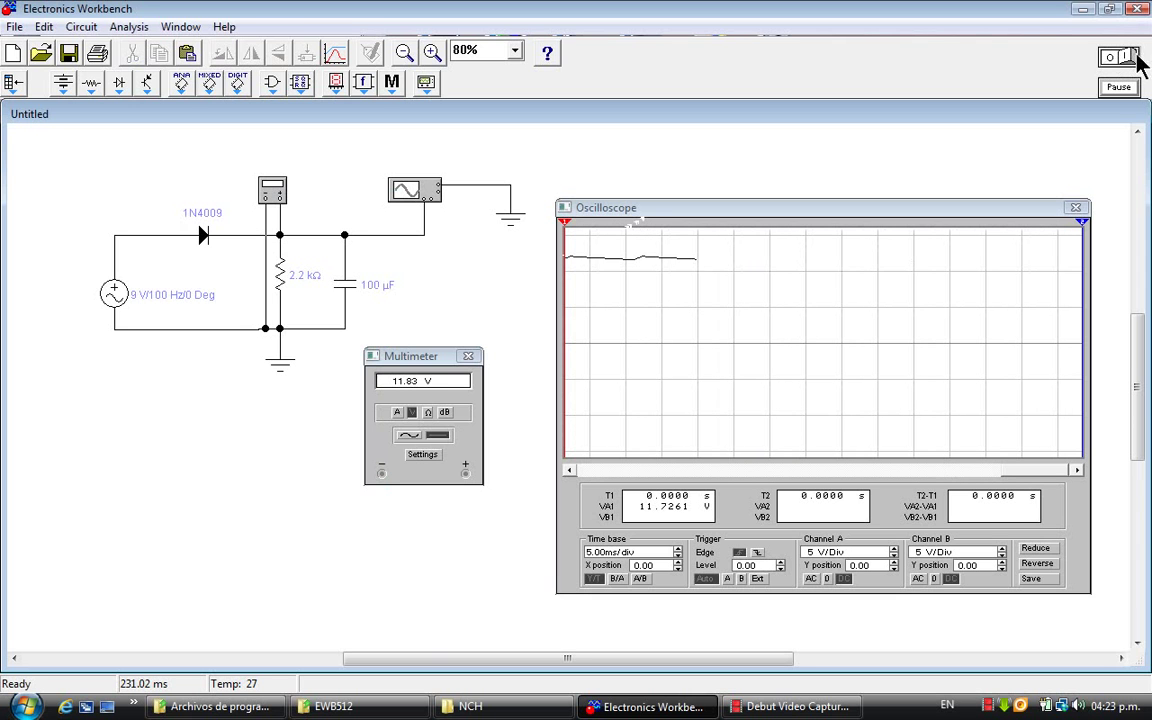
pyautogui.click(1118, 62)
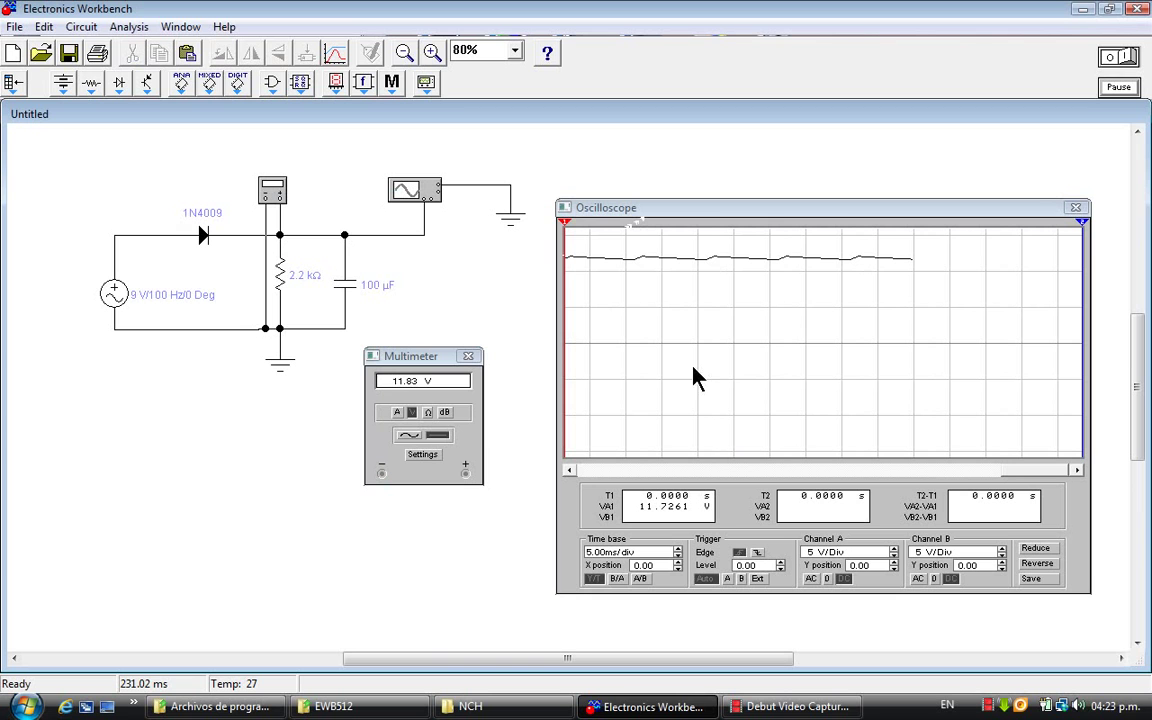
# Switch the multimeter to AC voltage mode to measure the ripple across the load
pyautogui.click(408, 436)
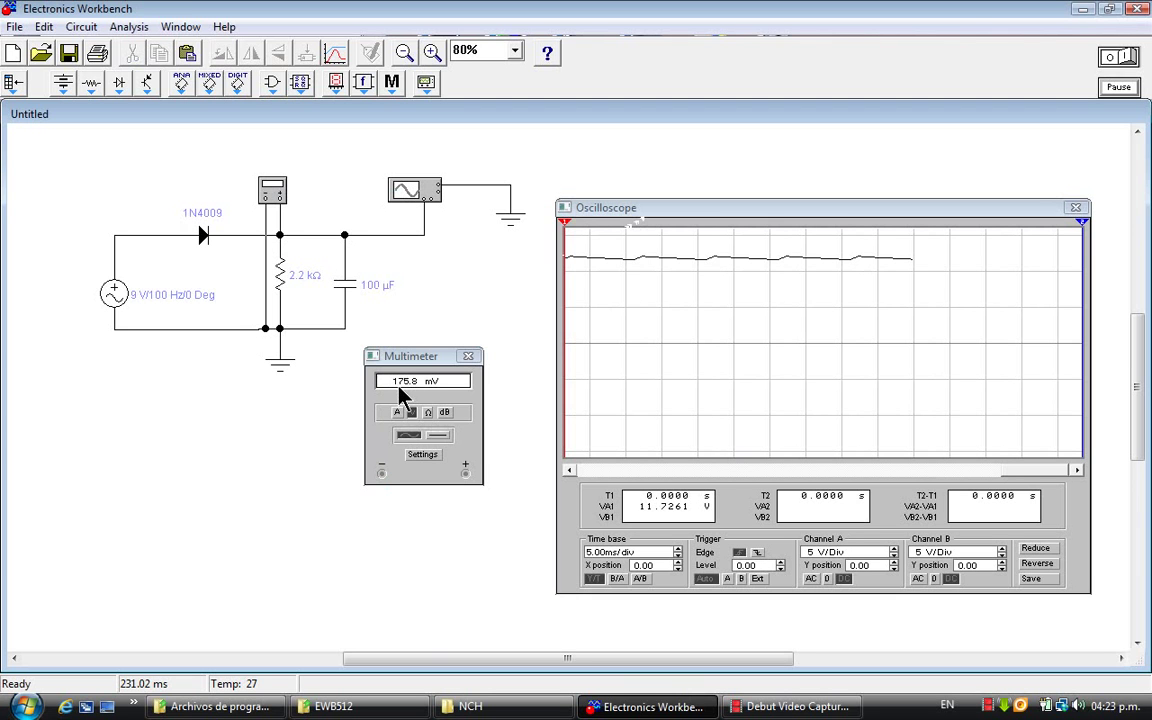